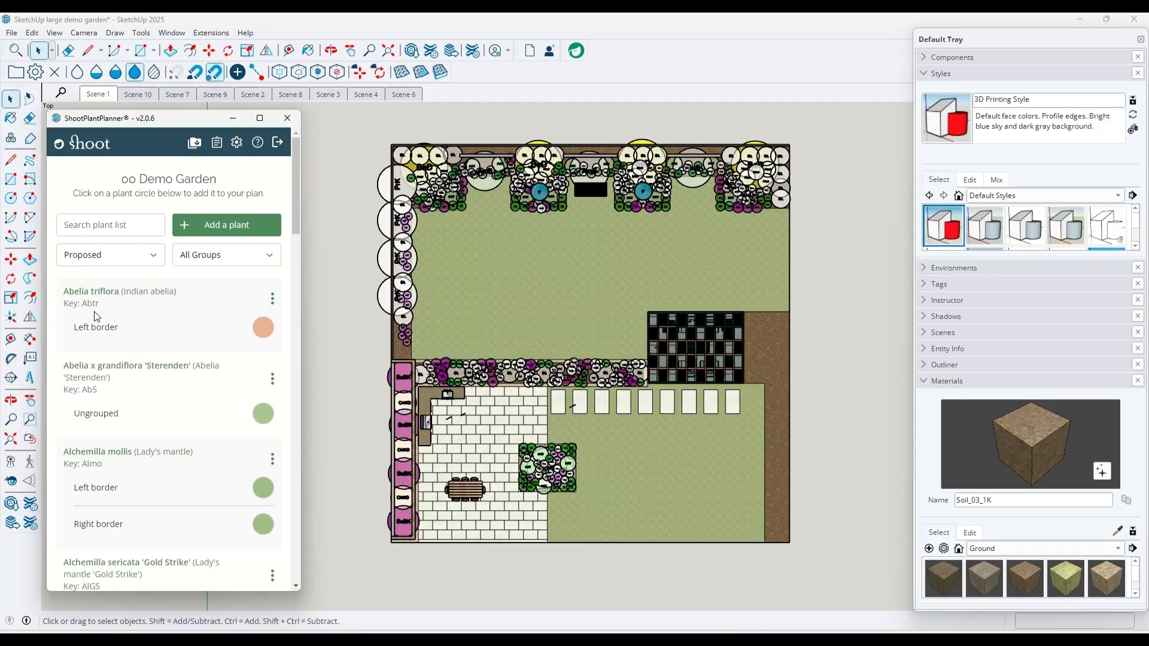
Place one Abelia triflora from the Left border group in the soil bed beside the pergola and end plant placement
{"action": "left_click", "coordinate": [269, 339]}
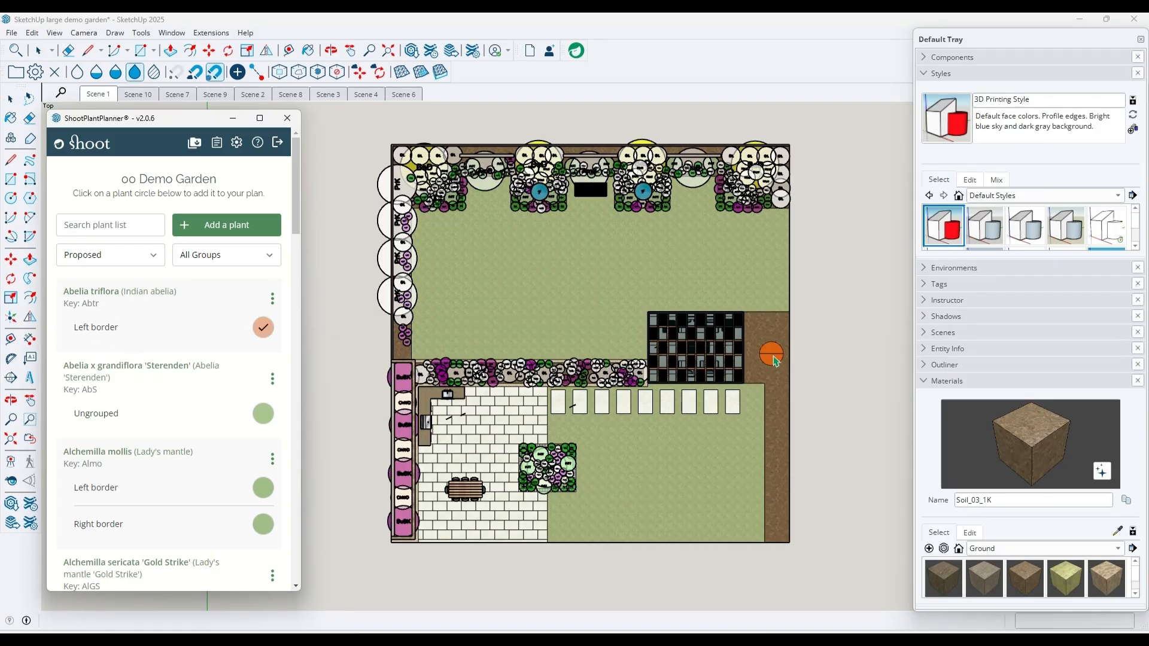
{"action": "scroll", "coordinate": [772, 359], "scroll_direction": "up", "scroll_amount": 5}
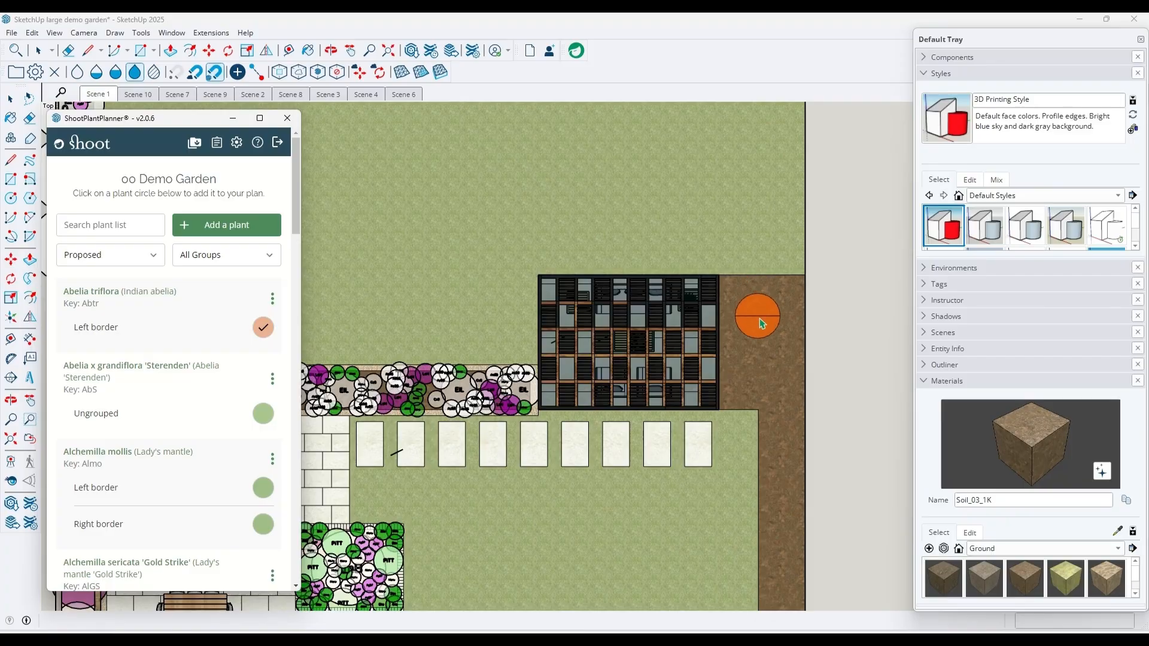
{"action": "left_click", "coordinate": [761, 315]}
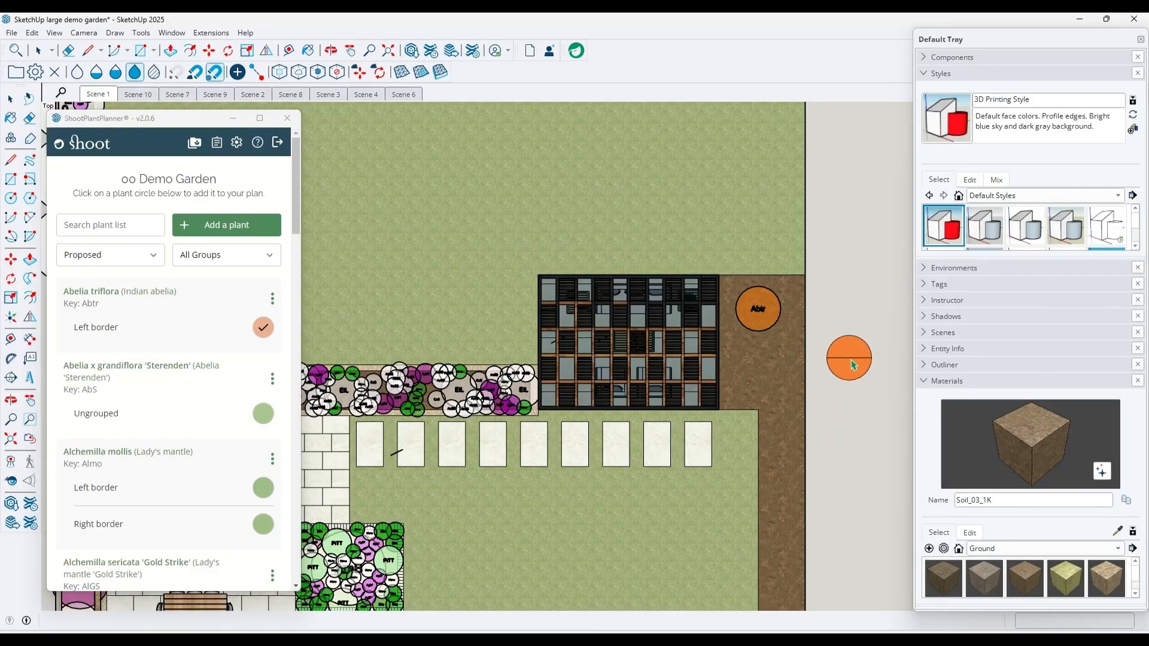
{"action": "key", "text": "space"}
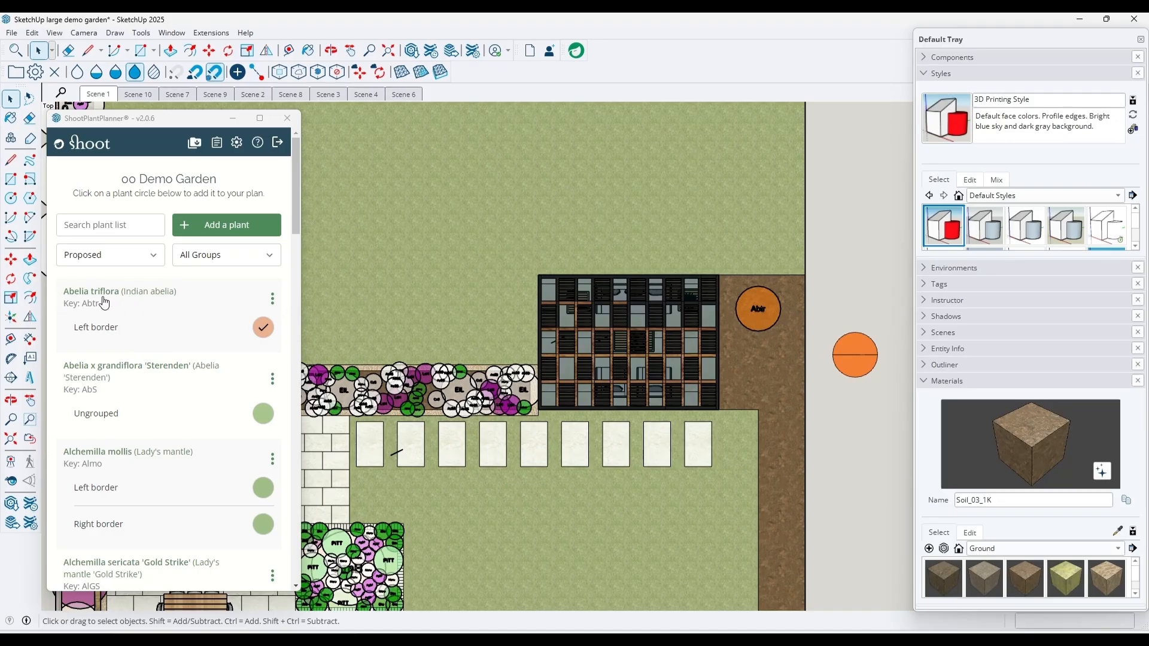
Edit the Abelia triflora symbol and set its 2D geometric colour to dark green from My Colours
{"action": "left_click", "coordinate": [273, 298]}
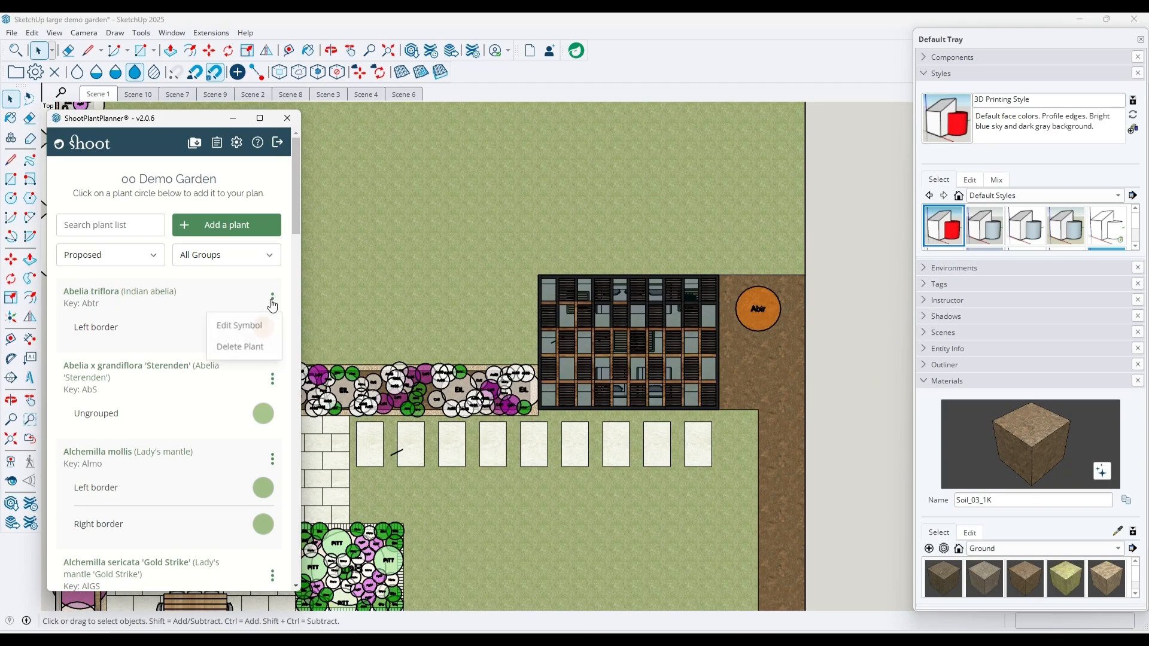
{"action": "left_click", "coordinate": [253, 333]}
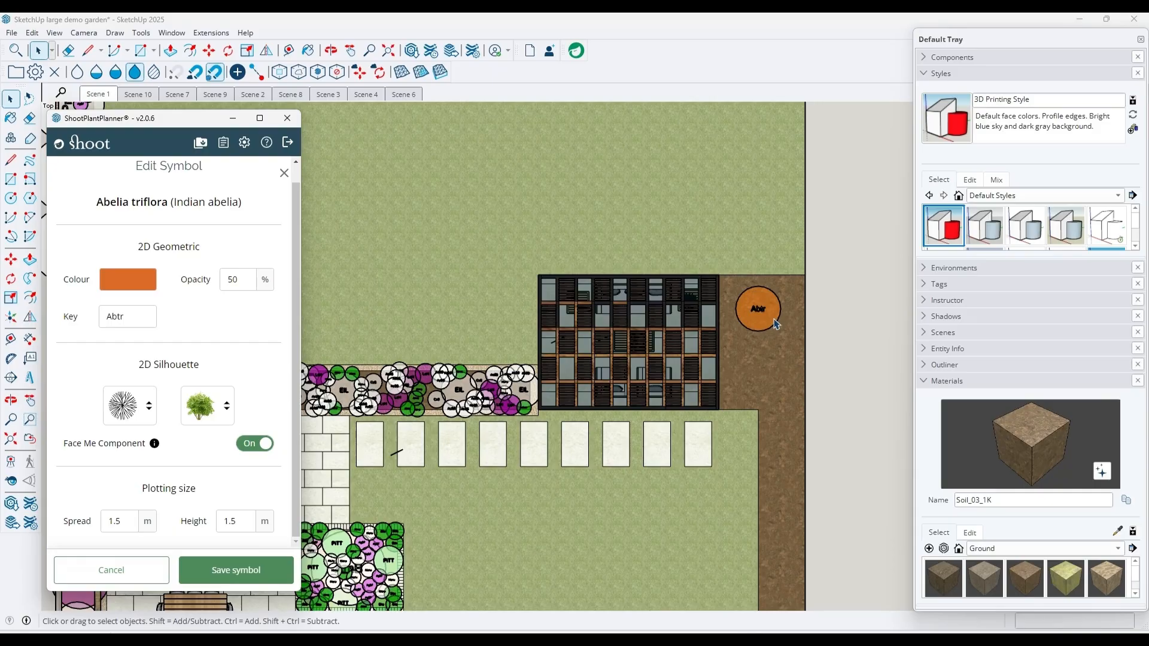
{"action": "key", "text": "o"}
{"action": "left_click_drag", "start_coordinate": [796, 532], "coordinate": [804, 293]}
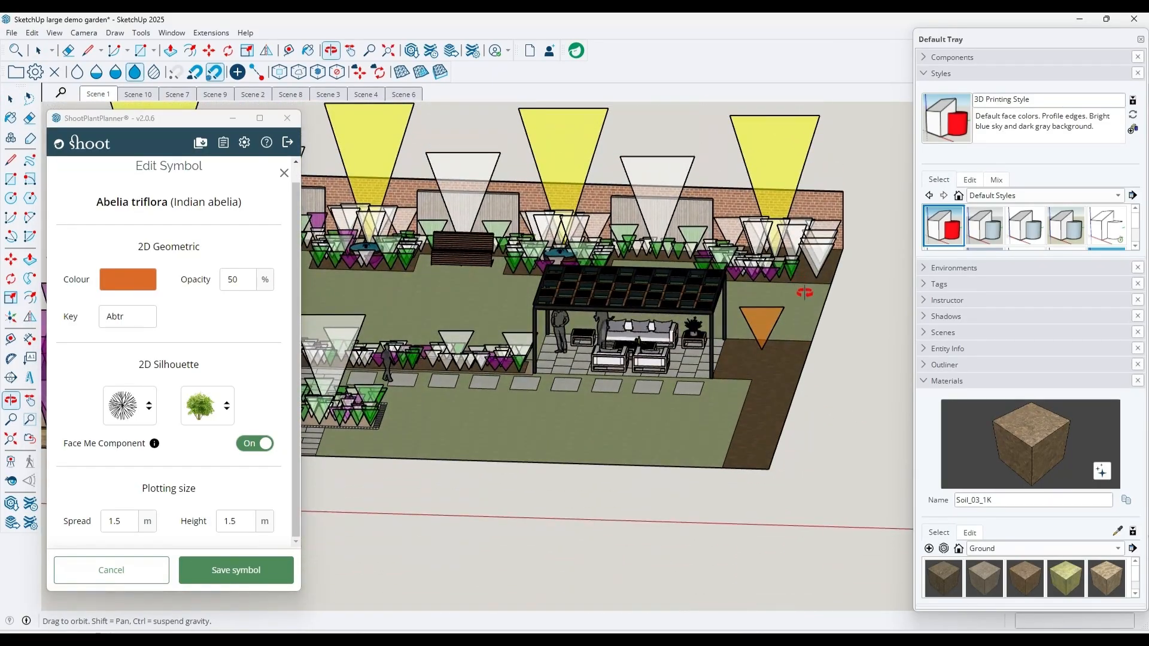
{"action": "left_click", "coordinate": [97, 95]}
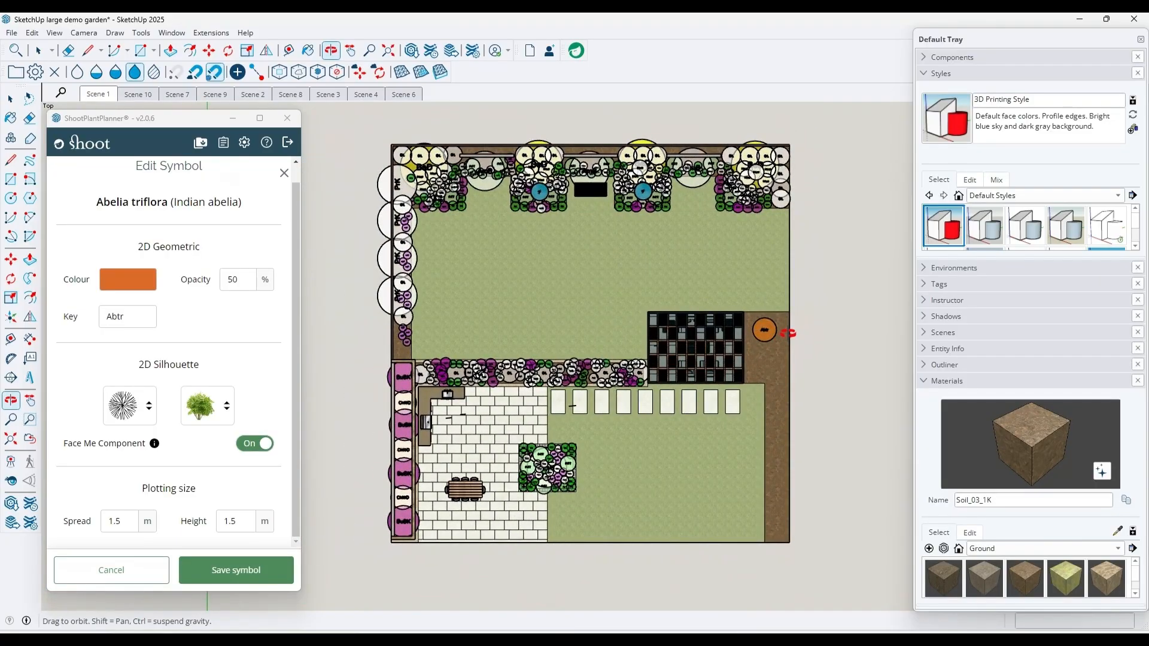
{"action": "scroll", "coordinate": [789, 332], "scroll_direction": "up", "scroll_amount": 5}
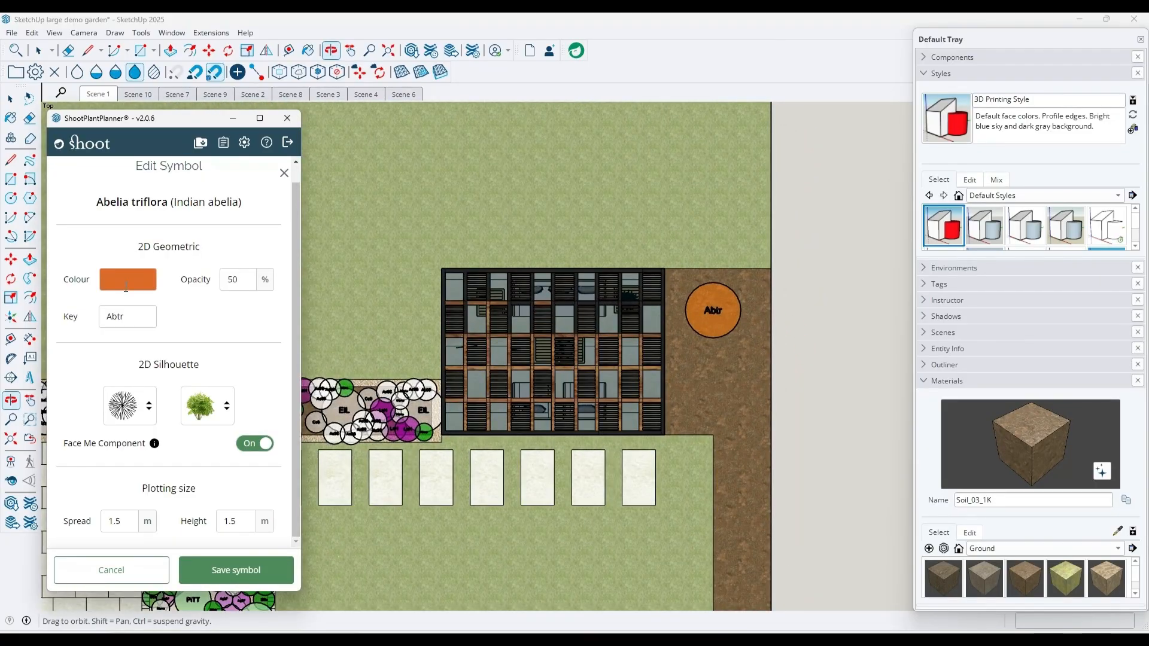
{"action": "left_click", "coordinate": [127, 286]}
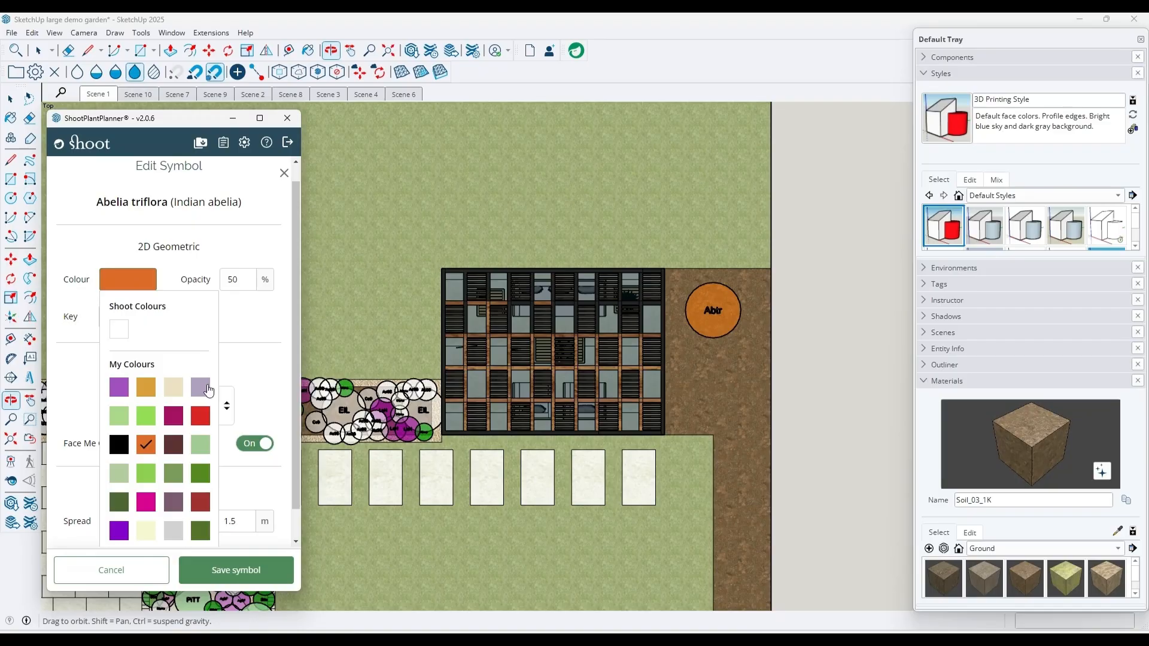
{"action": "left_click", "coordinate": [201, 474]}
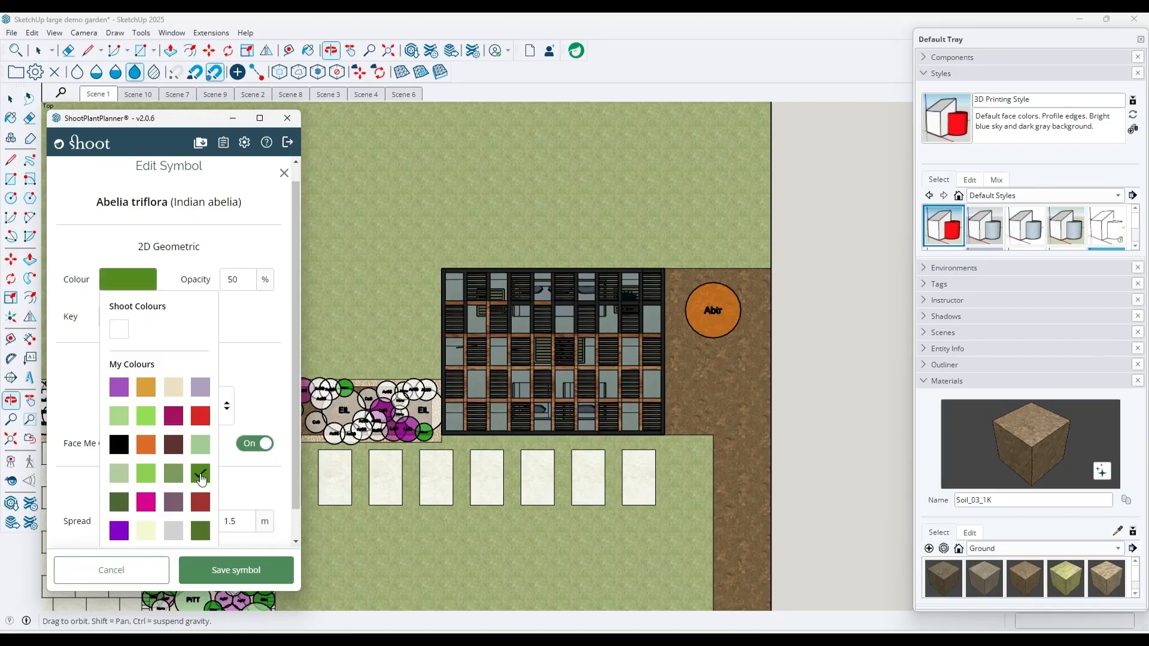
{"action": "left_click", "coordinate": [260, 327]}
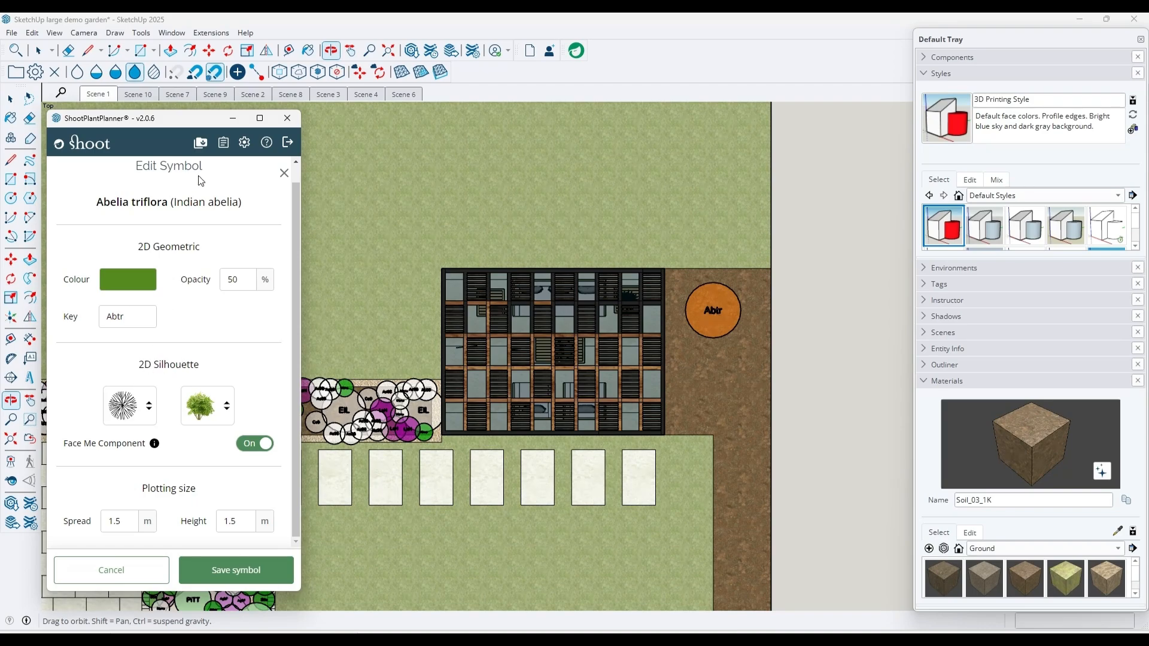
Turn on 2D Silhouette in the plant planner settings and save the settings
{"action": "left_click", "coordinate": [245, 144]}
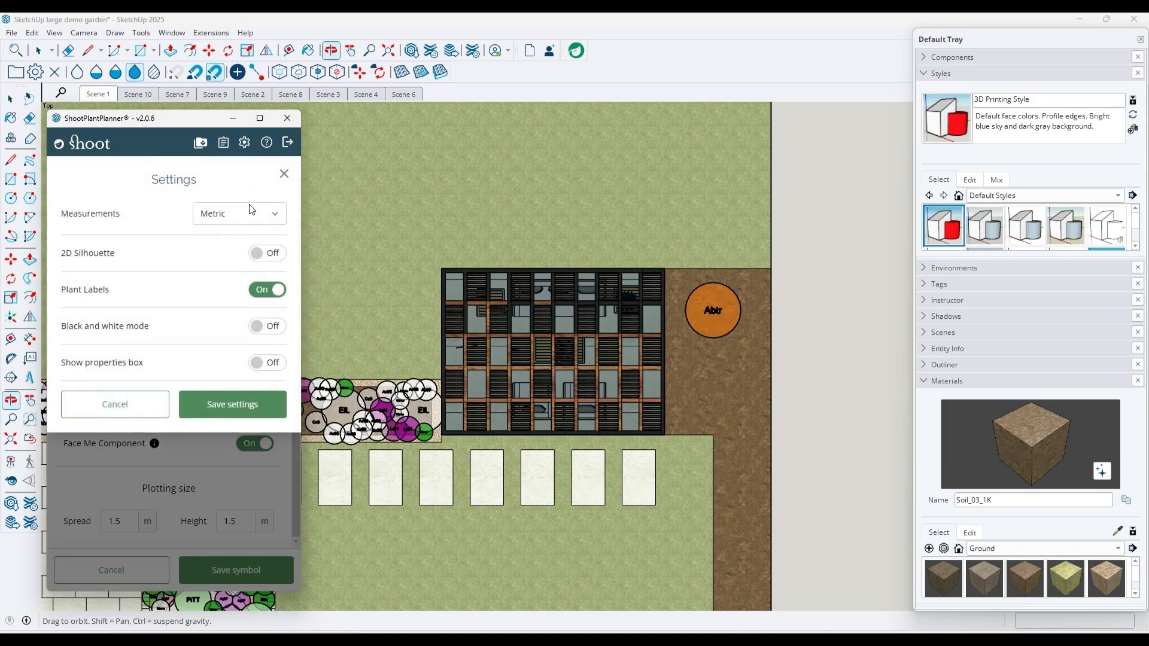
{"action": "left_click", "coordinate": [276, 258]}
{"action": "left_click", "coordinate": [254, 413]}
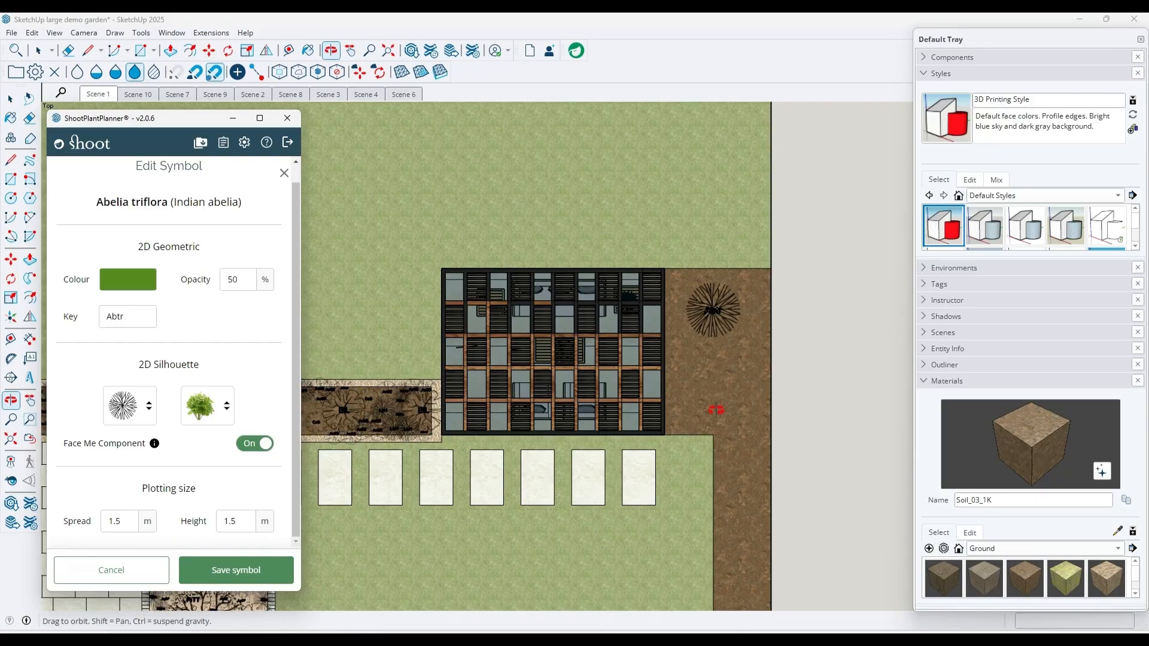
Search the plan-view silhouette shapes for "per" and "shr" and browse the alternatives without choosing one
{"action": "scroll", "coordinate": [789, 305], "scroll_direction": "up", "scroll_amount": 5}
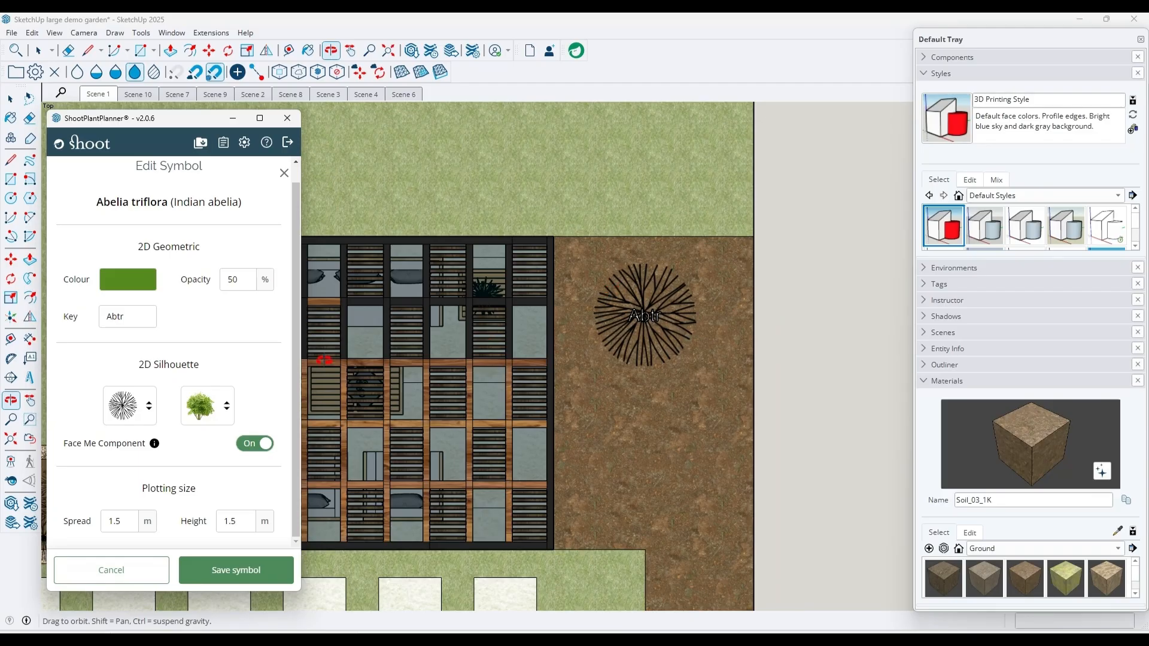
{"action": "left_click", "coordinate": [149, 407]}
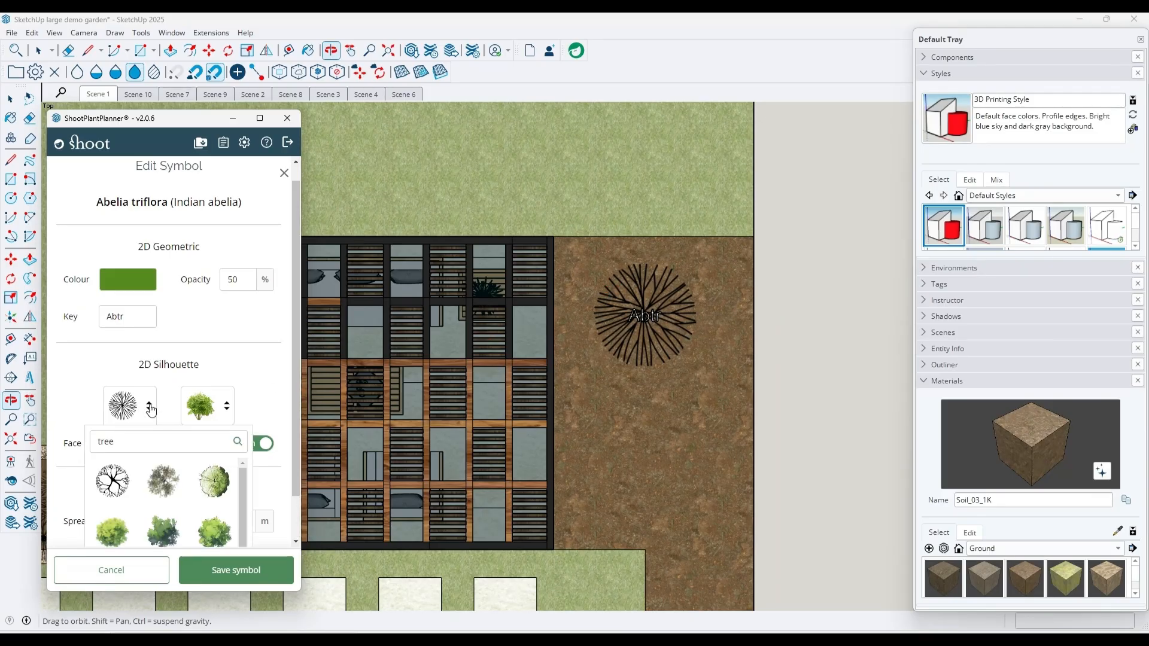
{"action": "double_click", "coordinate": [155, 433]}
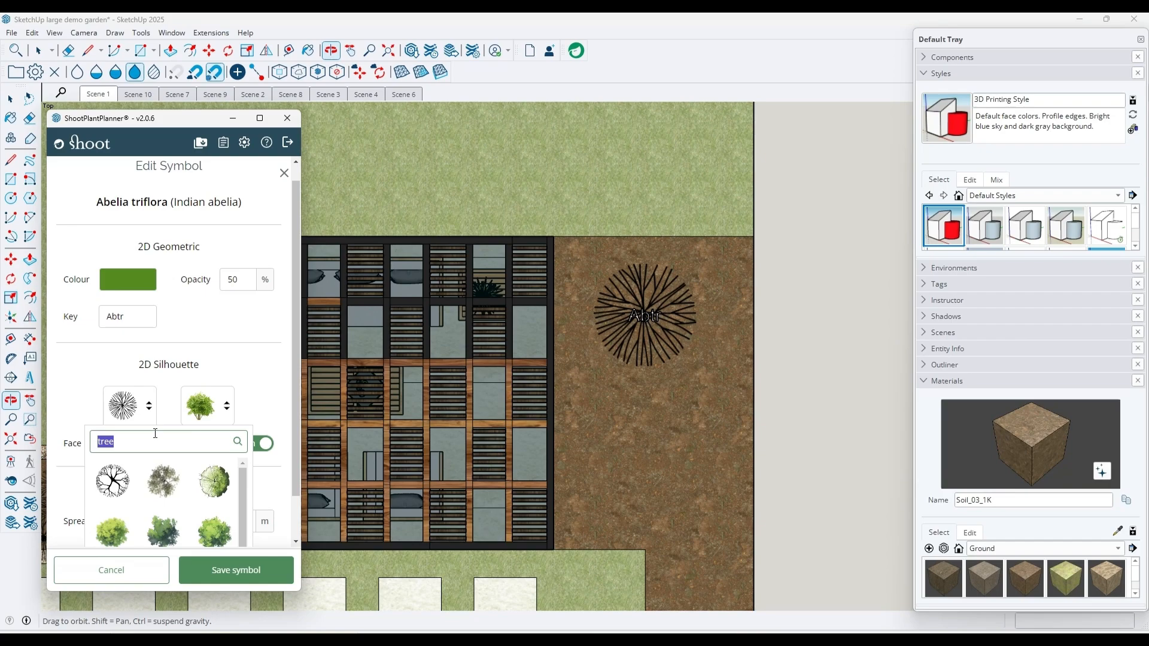
{"action": "key", "text": "BackSpace"}
{"action": "type", "text": "pere"}
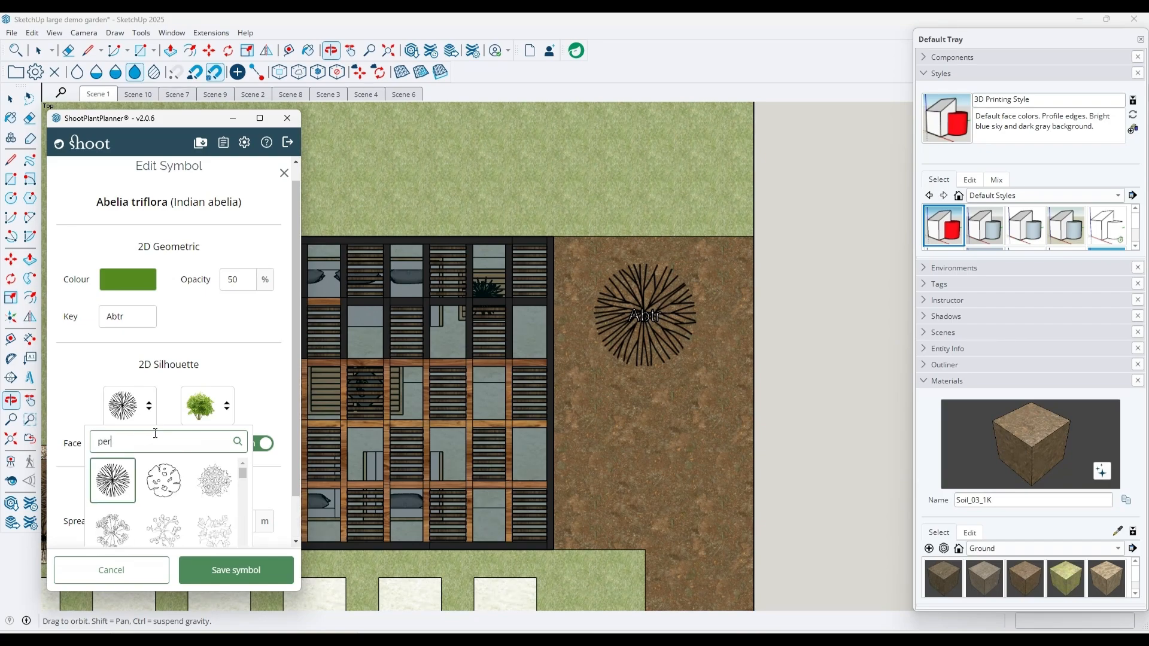
{"action": "key", "text": "BackSpace"}
{"action": "key", "text": "BackSpace"}
{"action": "key", "text": "BackSpace"}
{"action": "type", "text": "shr"}
{"action": "scroll", "coordinate": [184, 410], "scroll_direction": "down", "scroll_amount": 1}
{"action": "scroll", "coordinate": [242, 437], "scroll_direction": "down", "scroll_amount": 1}
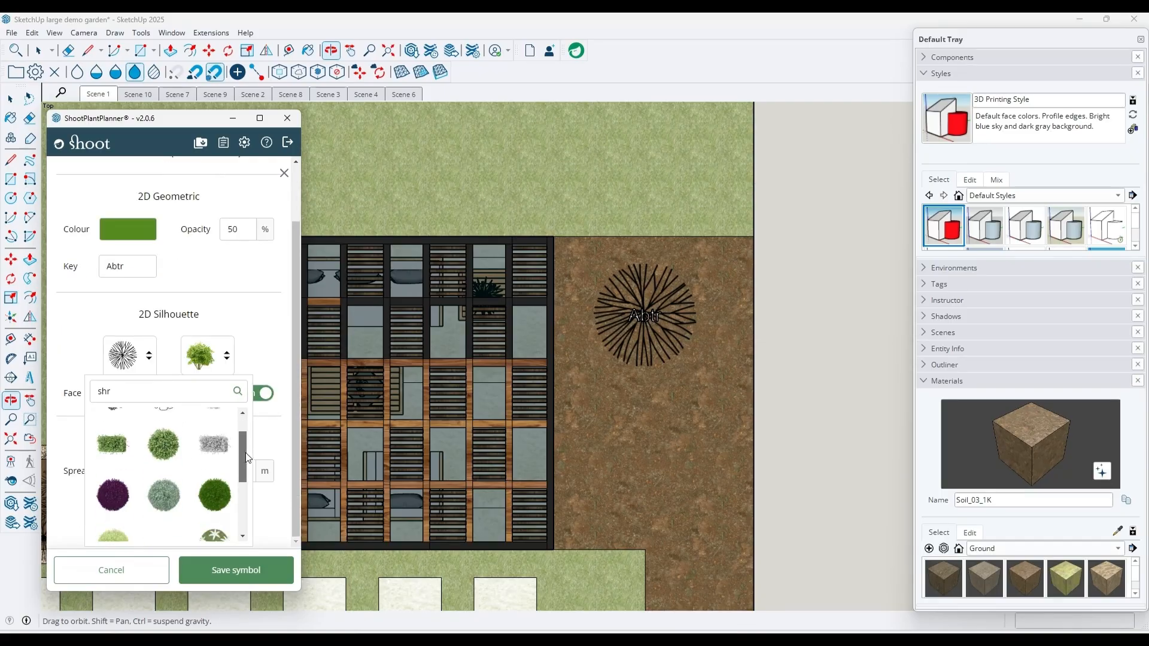
{"action": "left_click_drag", "start_coordinate": [260, 450], "coordinate": [257, 421]}
{"action": "left_click", "coordinate": [210, 394]}
{"action": "left_click", "coordinate": [267, 342]}
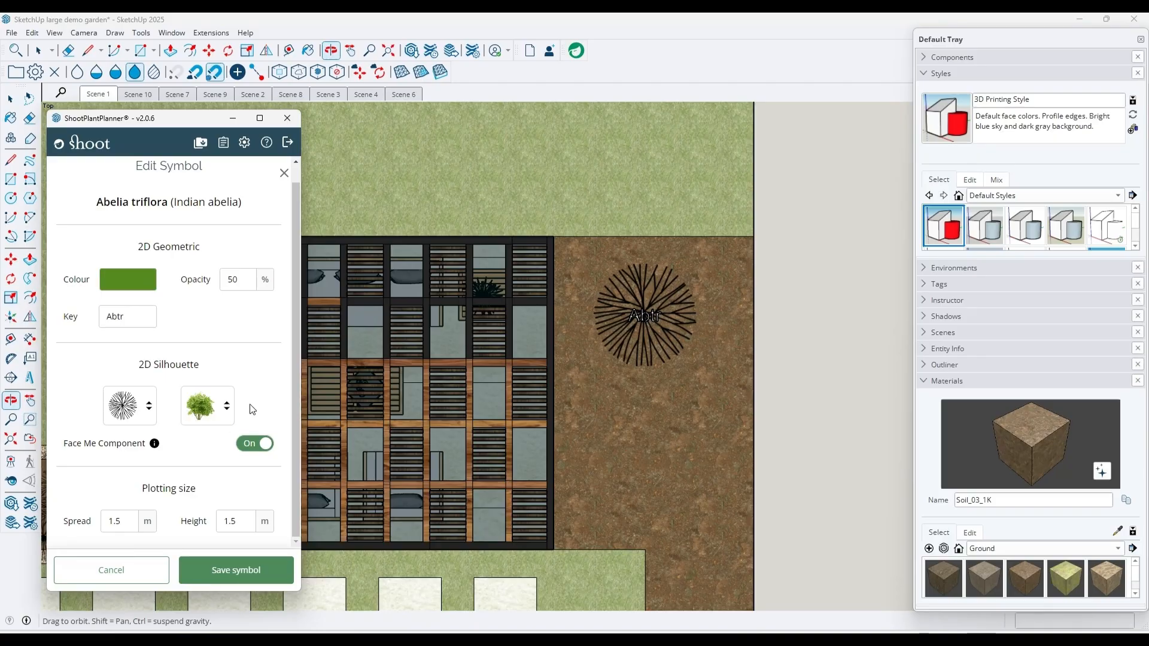
Switch the model to a low-angle perspective view of the Abelia triflora beside the pergola
{"action": "left_click_drag", "start_coordinate": [680, 585], "coordinate": [712, 353]}
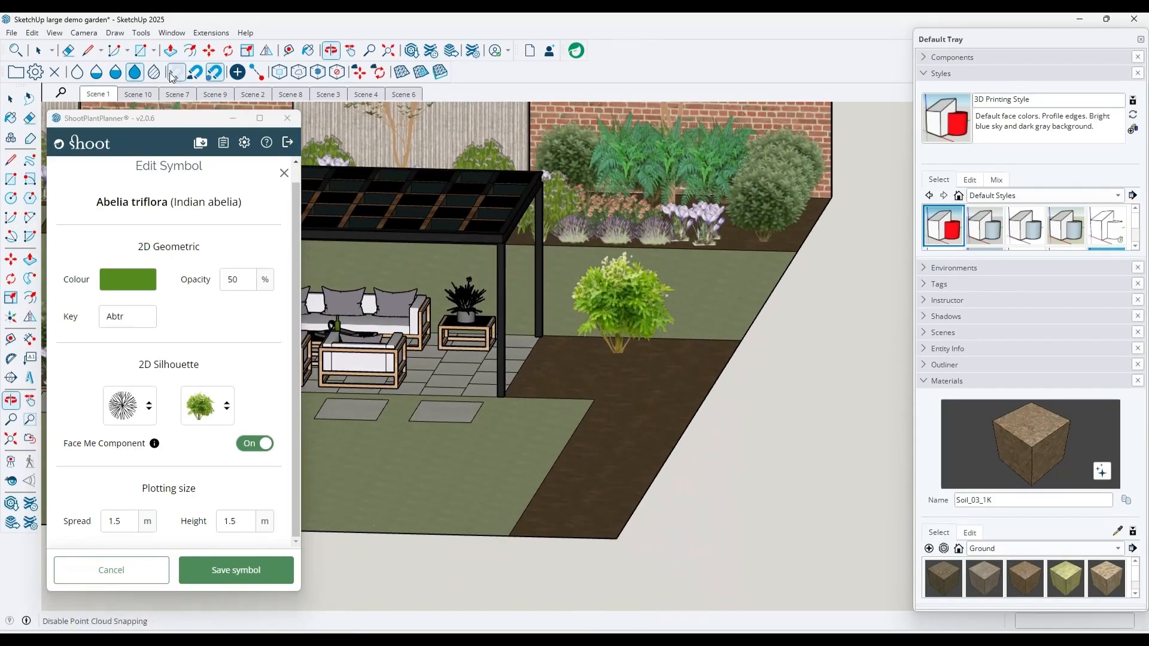
{"action": "left_click", "coordinate": [90, 34]}
{"action": "left_click", "coordinate": [115, 108]}
{"action": "left_click_drag", "start_coordinate": [611, 371], "coordinate": [632, 262]}
Search the elevation silhouettes for "shrub", choose the dark green bushy shrub for Abelia triflora, and save the symbol
{"action": "left_click", "coordinate": [216, 410]}
{"action": "left_click", "coordinate": [263, 368]}
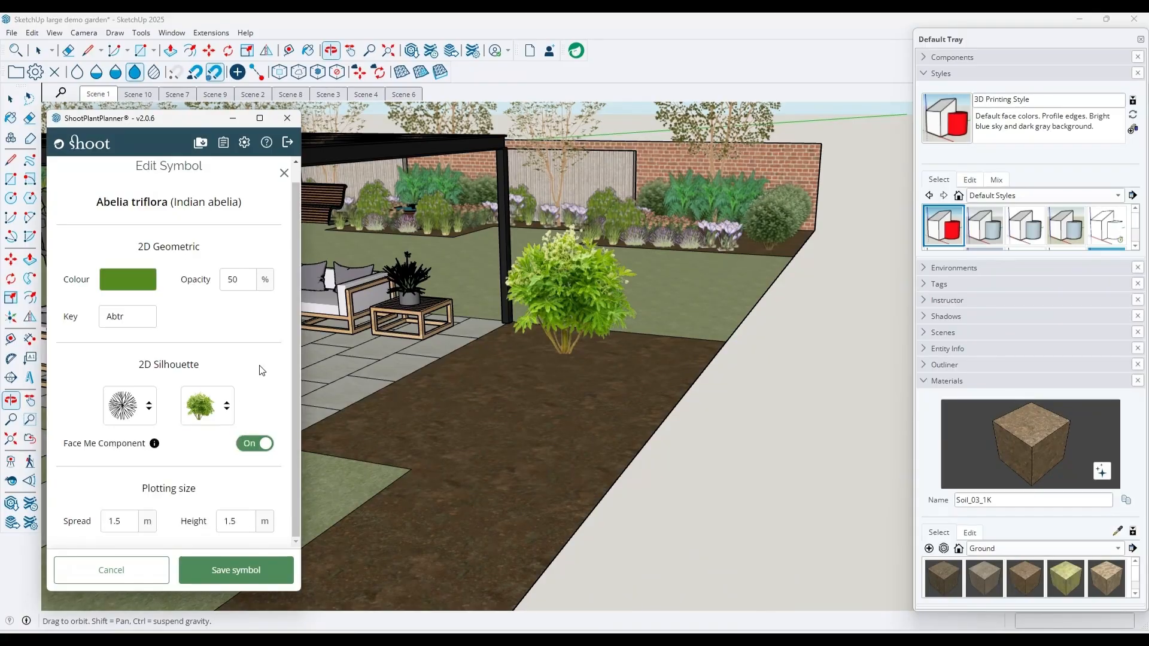
{"action": "left_click", "coordinate": [227, 410]}
{"action": "left_click", "coordinate": [191, 448]}
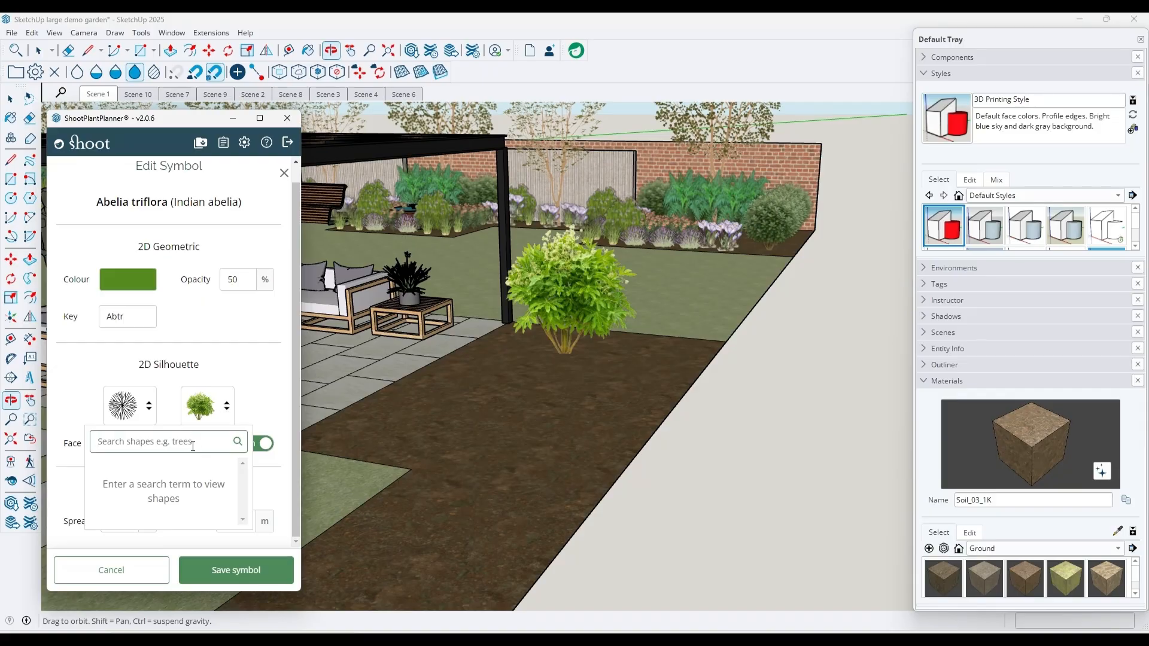
{"action": "type", "text": "shrub"}
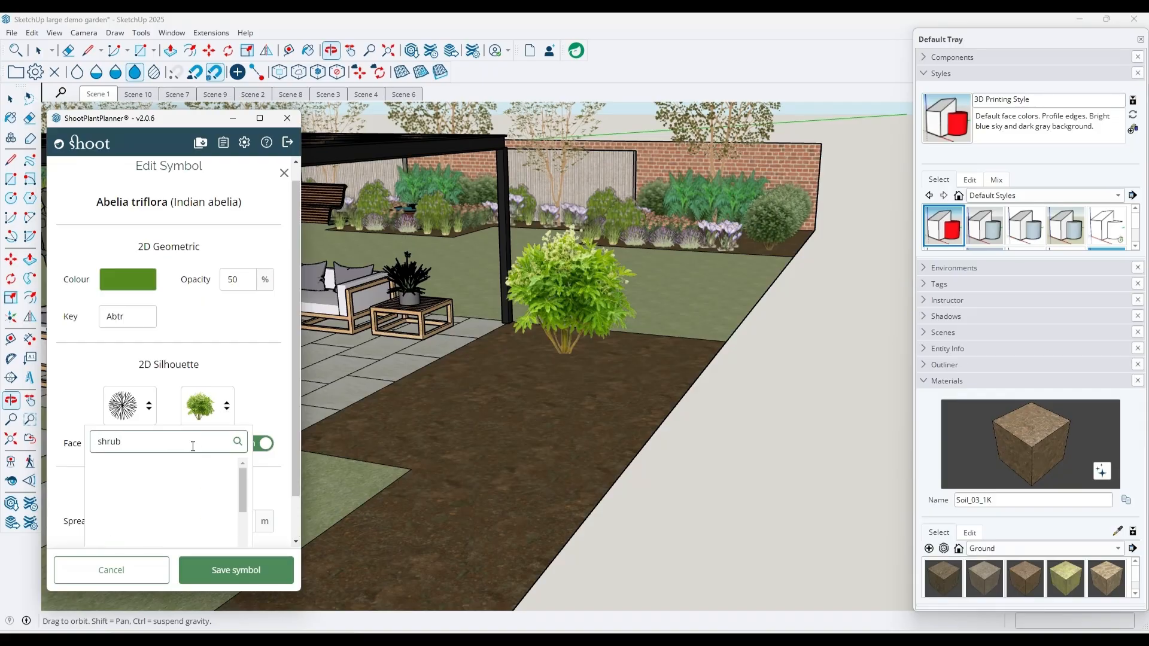
{"action": "mouse_move", "coordinate": [241, 477]}
{"action": "left_mouse_down"}
{"action": "mouse_move", "coordinate": [246, 544]}
{"action": "mouse_move", "coordinate": [247, 470]}
{"action": "left_mouse_up"}
{"action": "scroll", "coordinate": [246, 461], "scroll_direction": "down", "scroll_amount": 1}
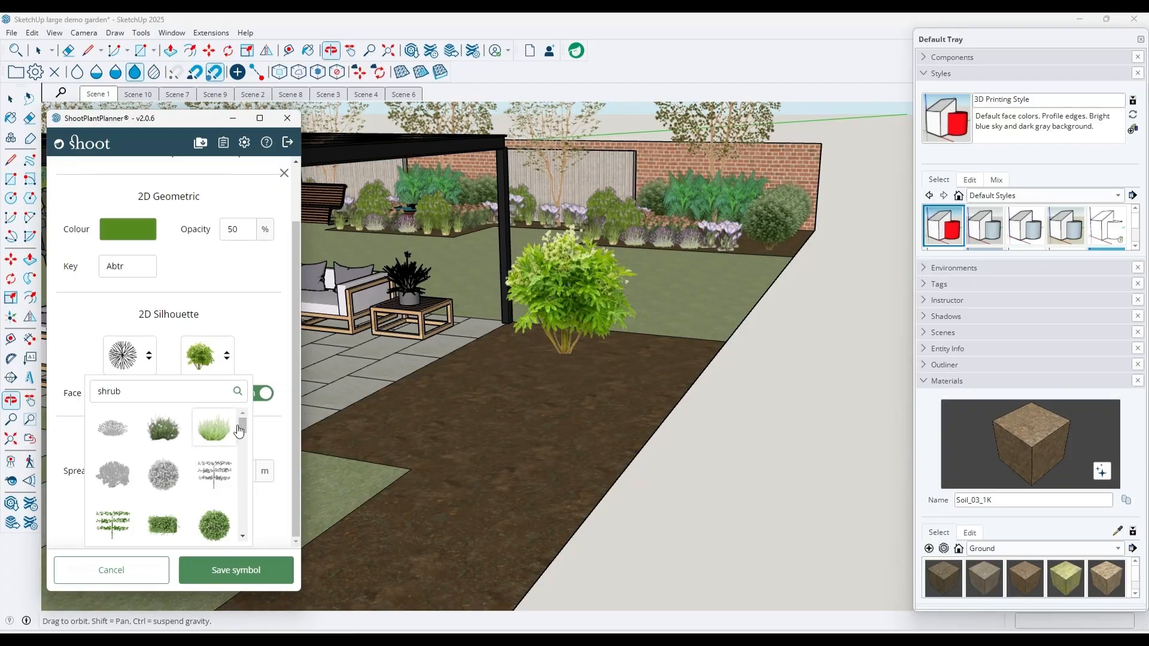
{"action": "left_click_drag", "start_coordinate": [241, 426], "coordinate": [243, 469]}
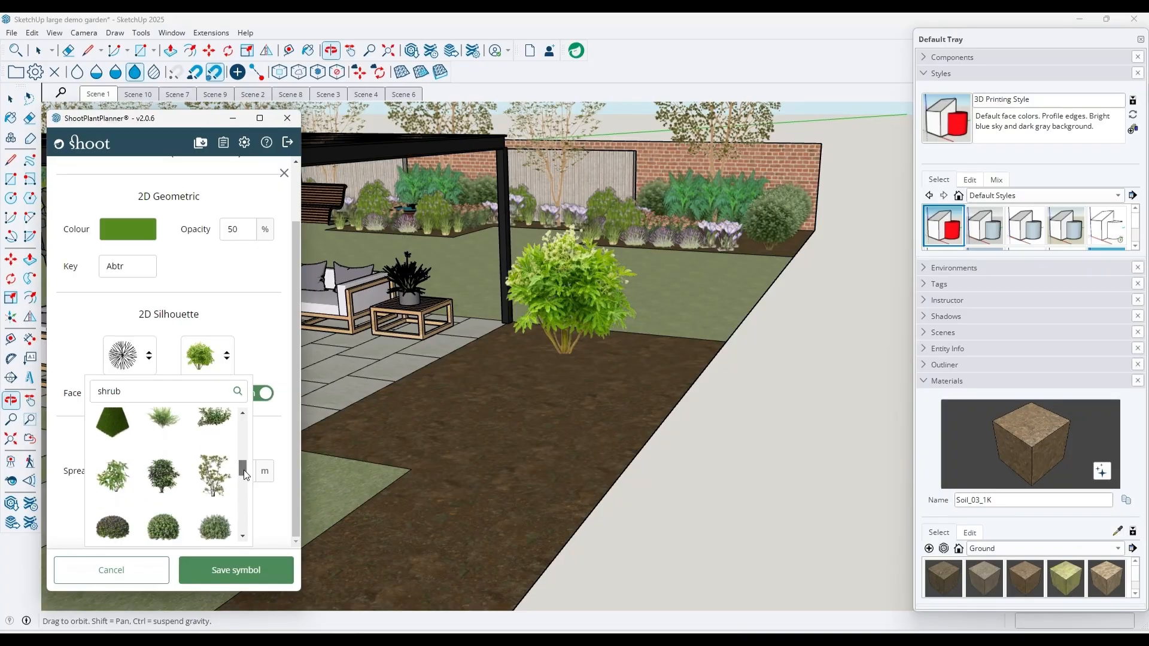
{"action": "left_click", "coordinate": [172, 474]}
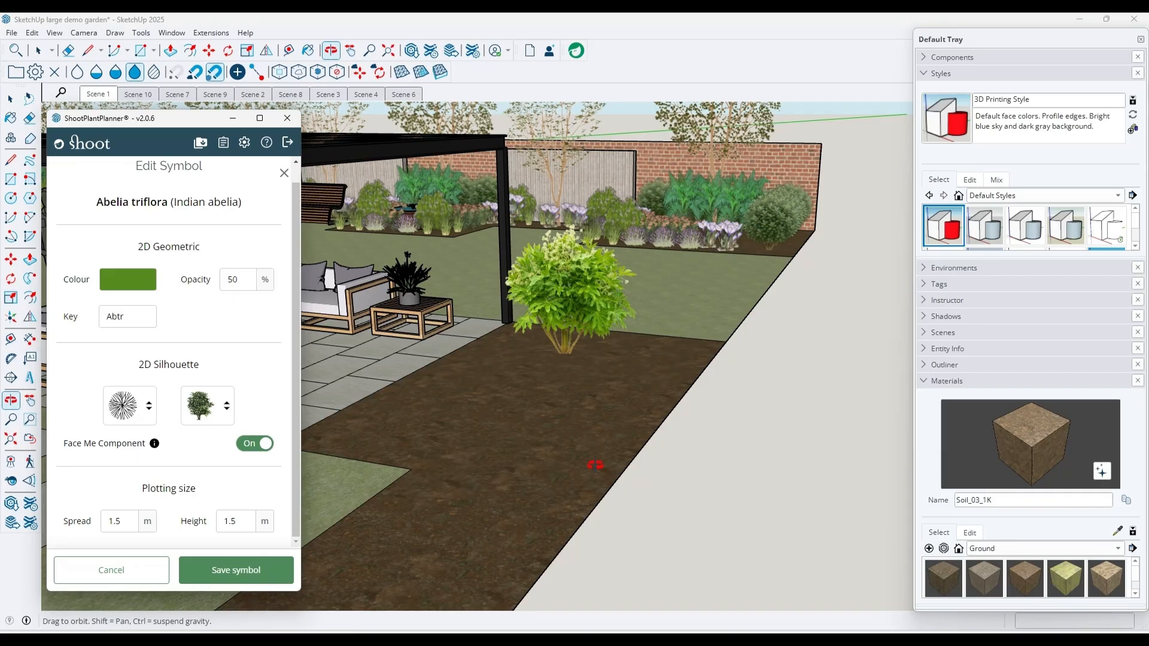
{"action": "left_click_drag", "start_coordinate": [615, 327], "coordinate": [545, 363]}
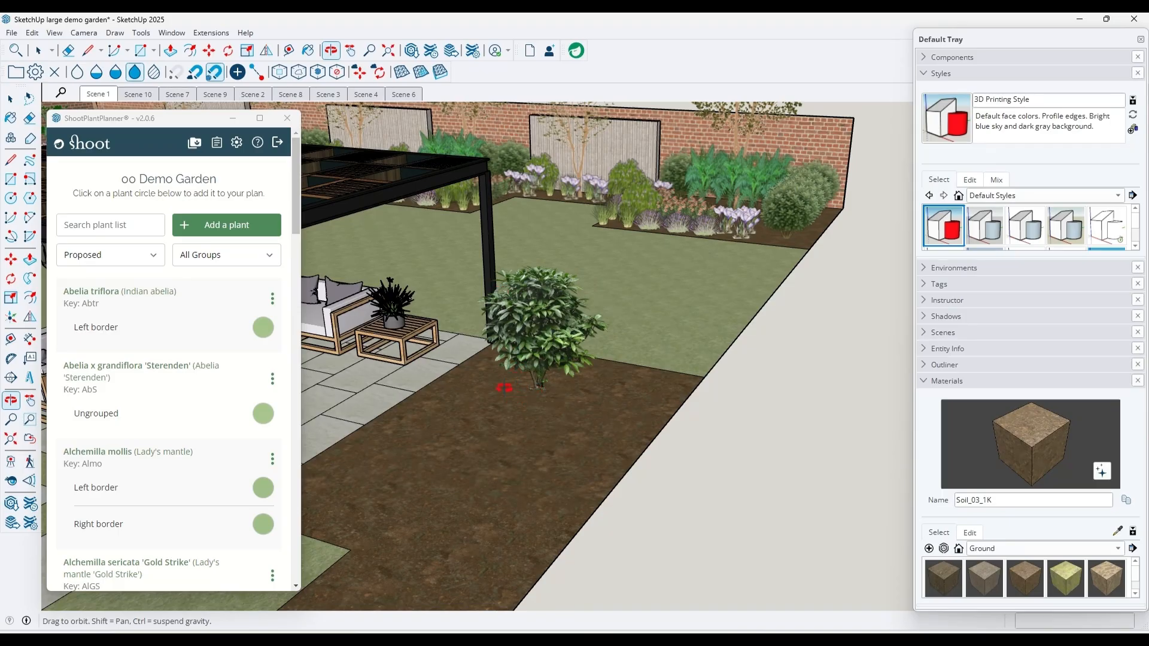
Reopen the Abelia triflora symbol and search the elevation silhouette shapes for "abelia"
{"action": "left_click", "coordinate": [273, 303]}
{"action": "left_click", "coordinate": [260, 333]}
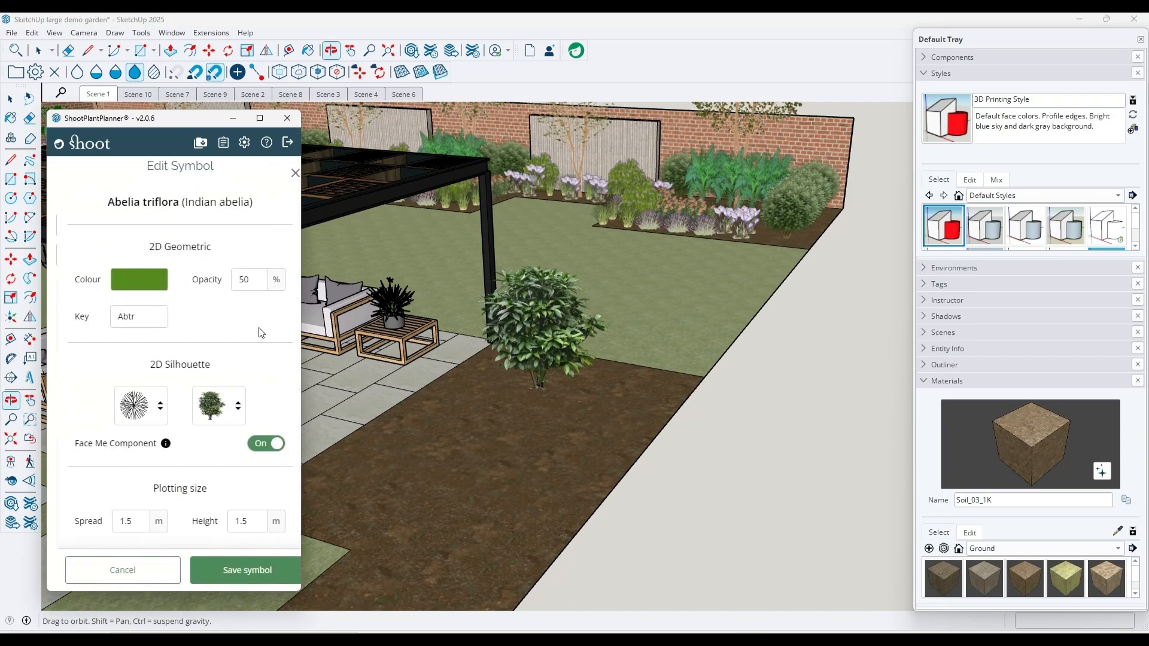
{"action": "left_click", "coordinate": [226, 405]}
{"action": "left_click_drag", "start_coordinate": [150, 446], "coordinate": [71, 450]}
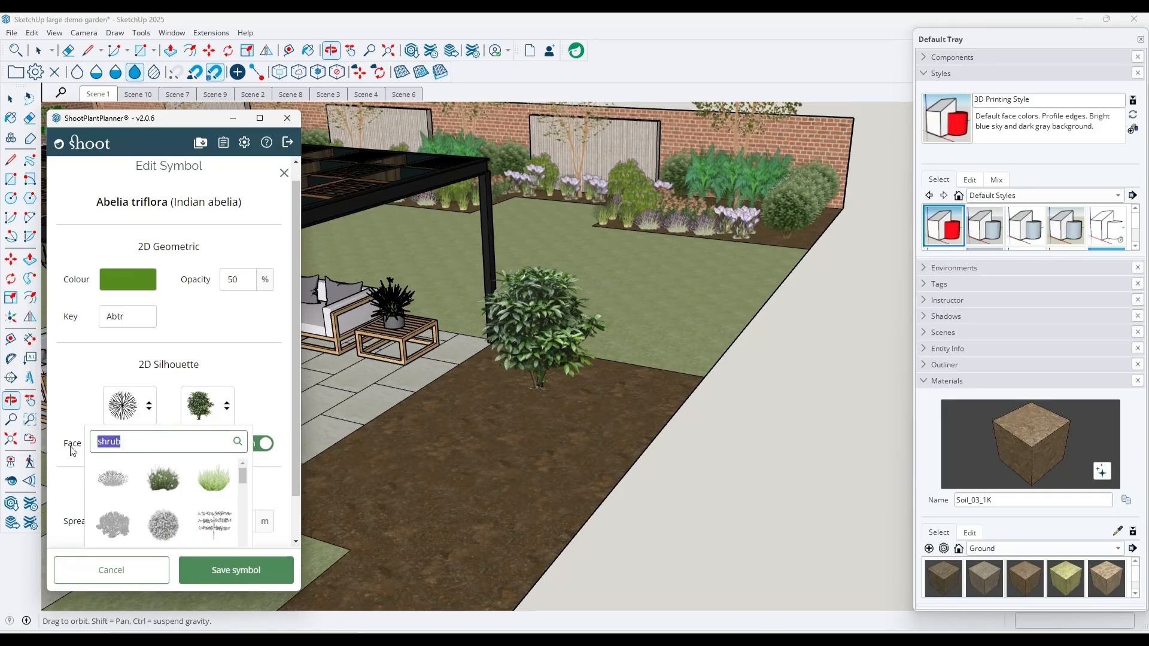
{"action": "type", "text": "ab"}
{"action": "type", "text": "ell"}
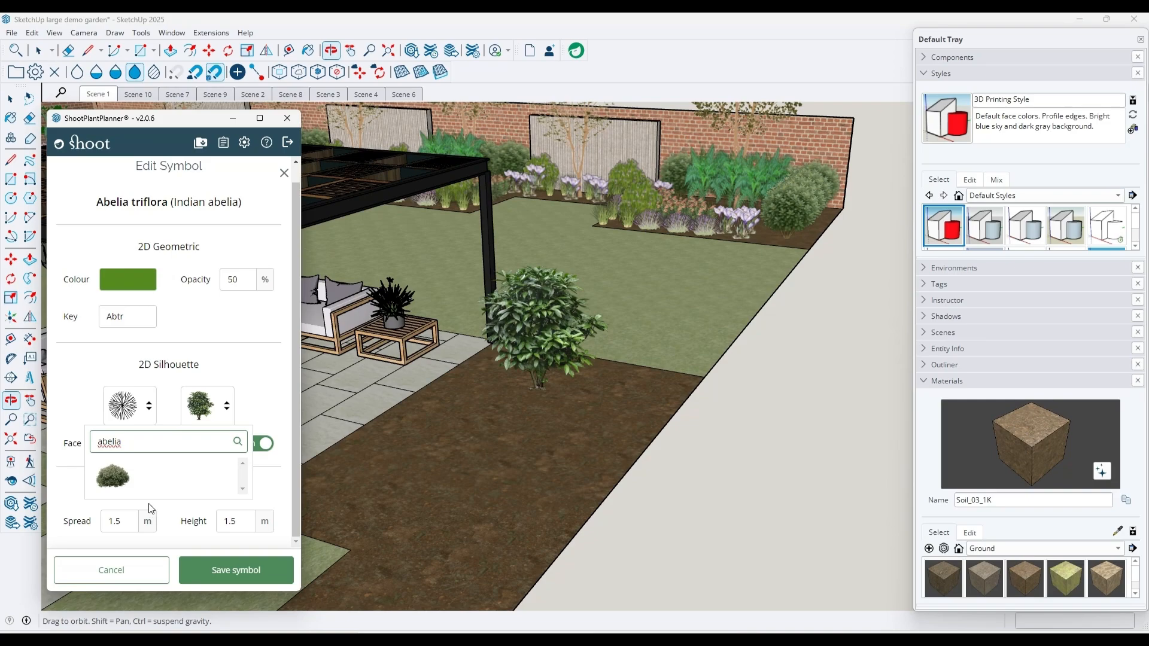
{"action": "left_click", "coordinate": [229, 373]}
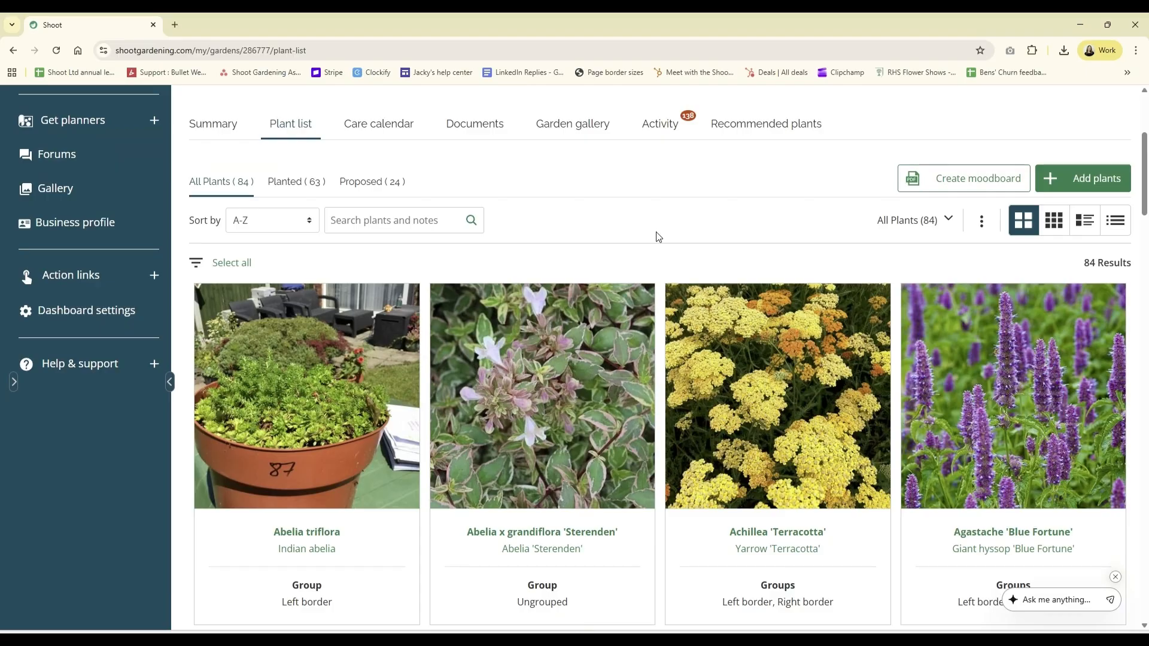
Look over the 00 Demo Garden plant list on the Shoot website in the browser
{"action": "scroll", "coordinate": [739, 249], "scroll_direction": "up", "scroll_amount": 1}
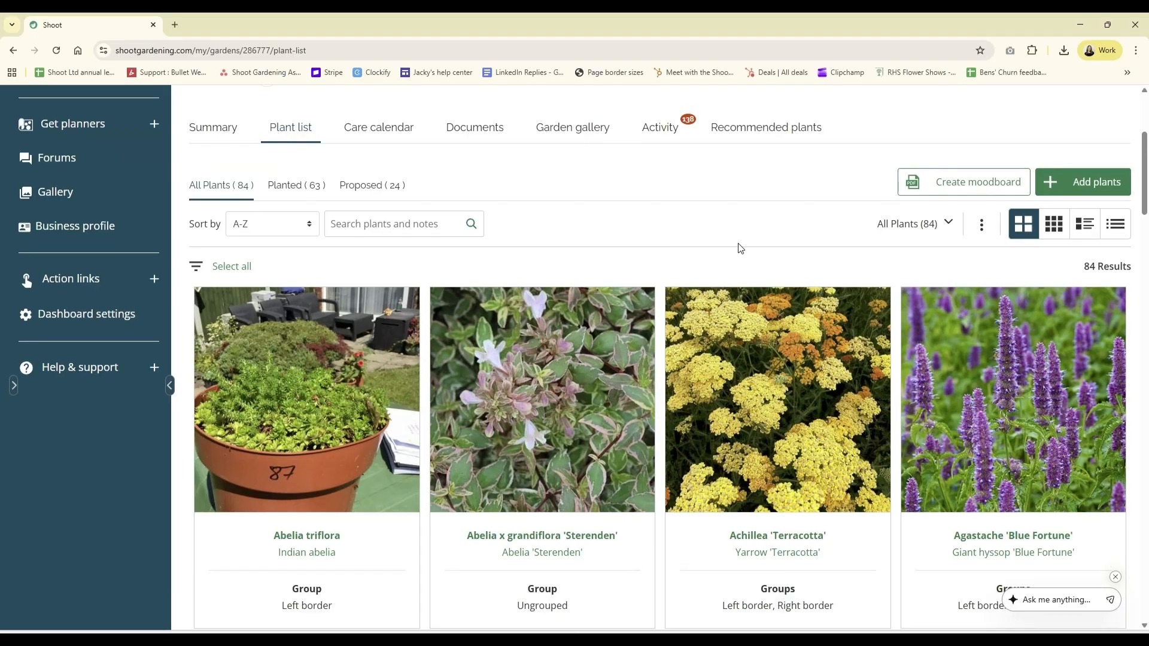
{"action": "scroll", "coordinate": [741, 248], "scroll_direction": "up", "scroll_amount": 2}
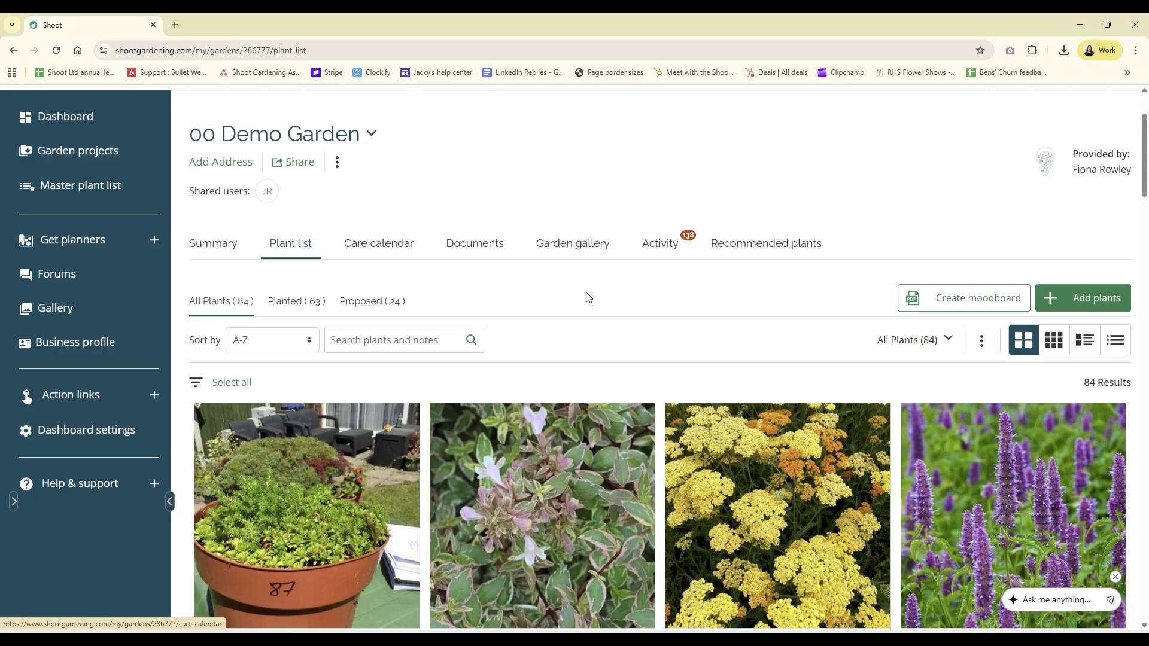
{"action": "scroll", "coordinate": [485, 362], "scroll_direction": "down", "scroll_amount": 2}
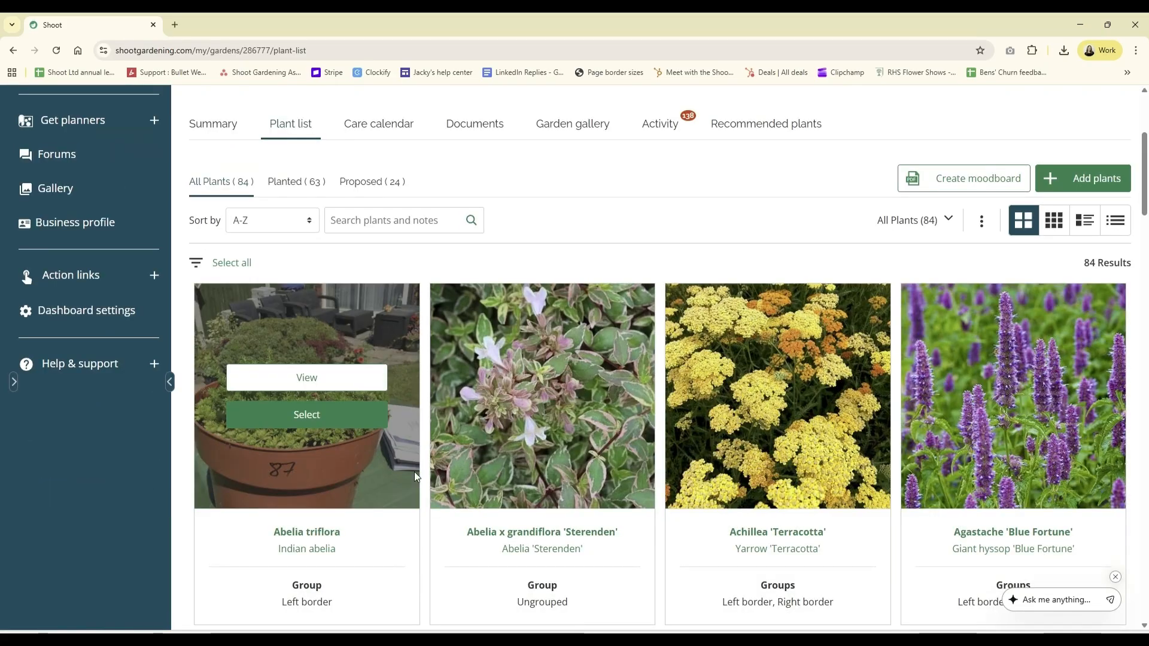
Start adding a photo to the Abelia triflora plant page, marked for use inside the ShootPlantPlanner plug-in for SketchUp
{"action": "left_click", "coordinate": [301, 386]}
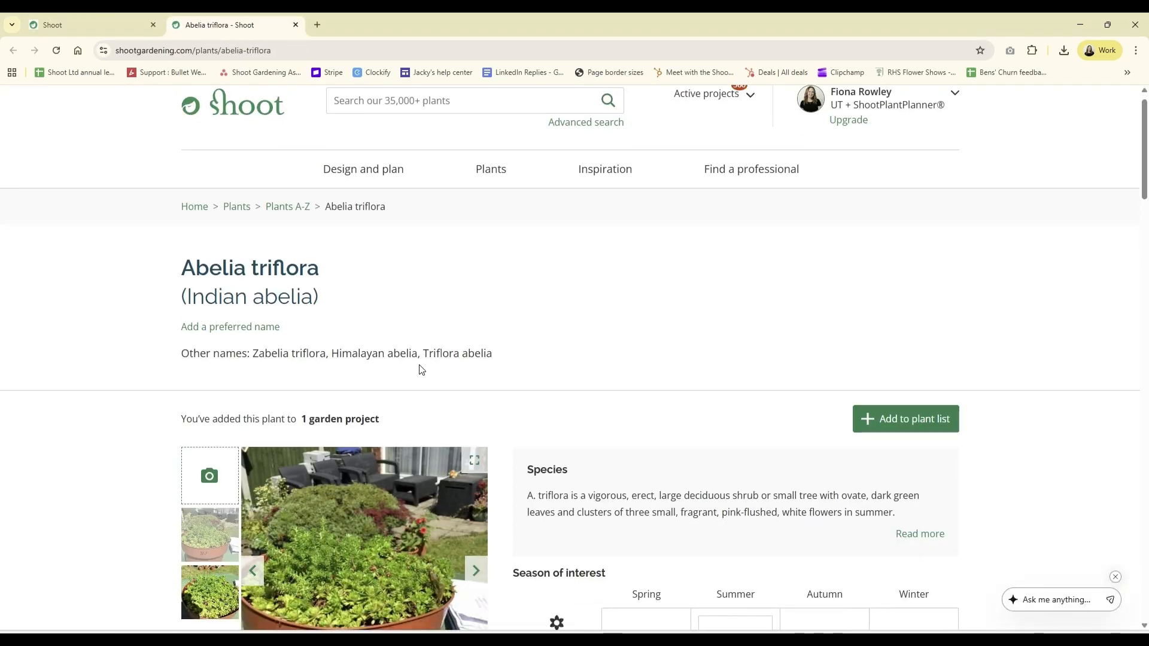
{"action": "scroll", "coordinate": [421, 368], "scroll_direction": "down", "scroll_amount": 3}
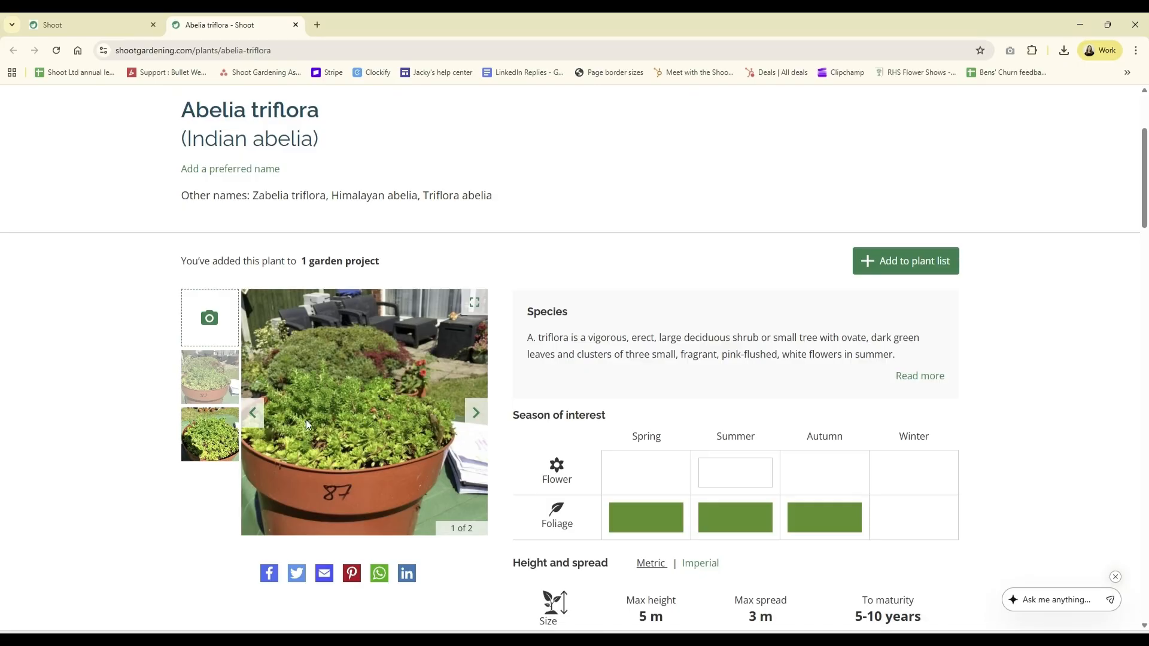
{"action": "left_click", "coordinate": [209, 323]}
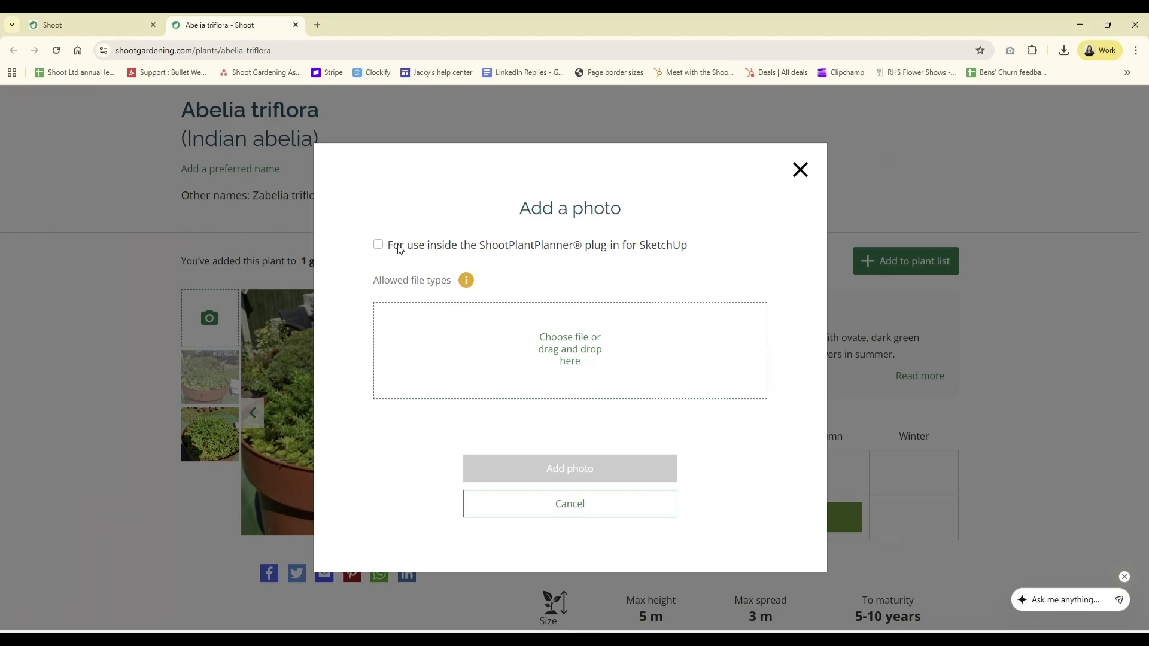
{"action": "left_click", "coordinate": [549, 247]}
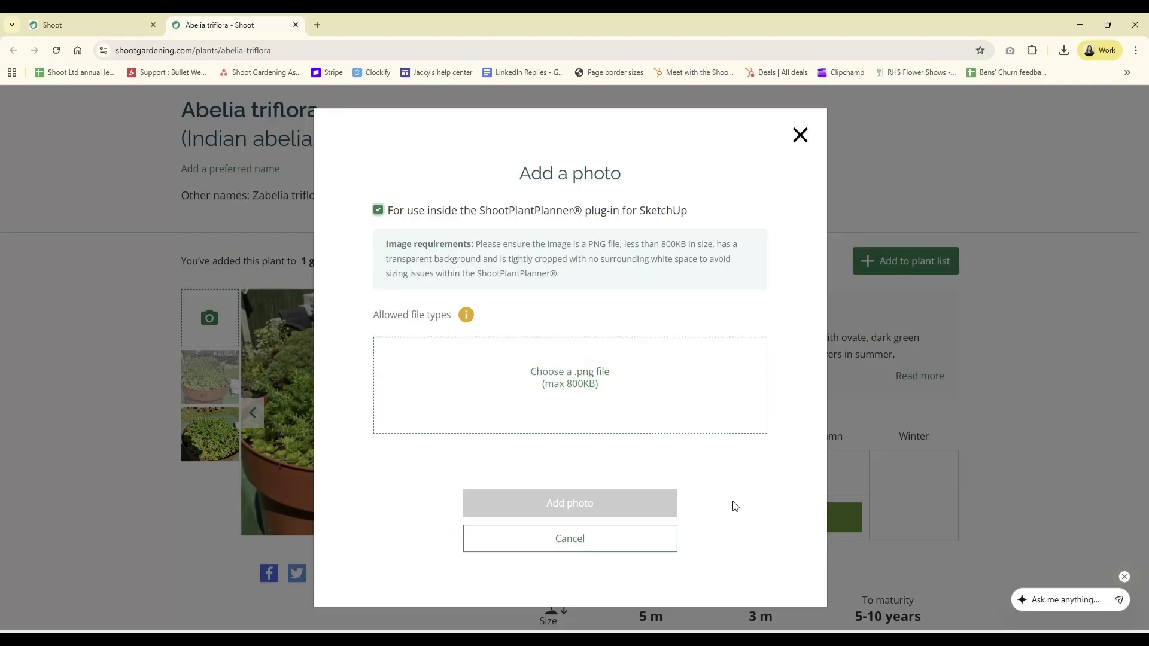
Switch to the image viewer showing Abelia triflora.png, open the image for editing, and enlarge the editor window
{"action": "key", "text": "alt+Tab"}
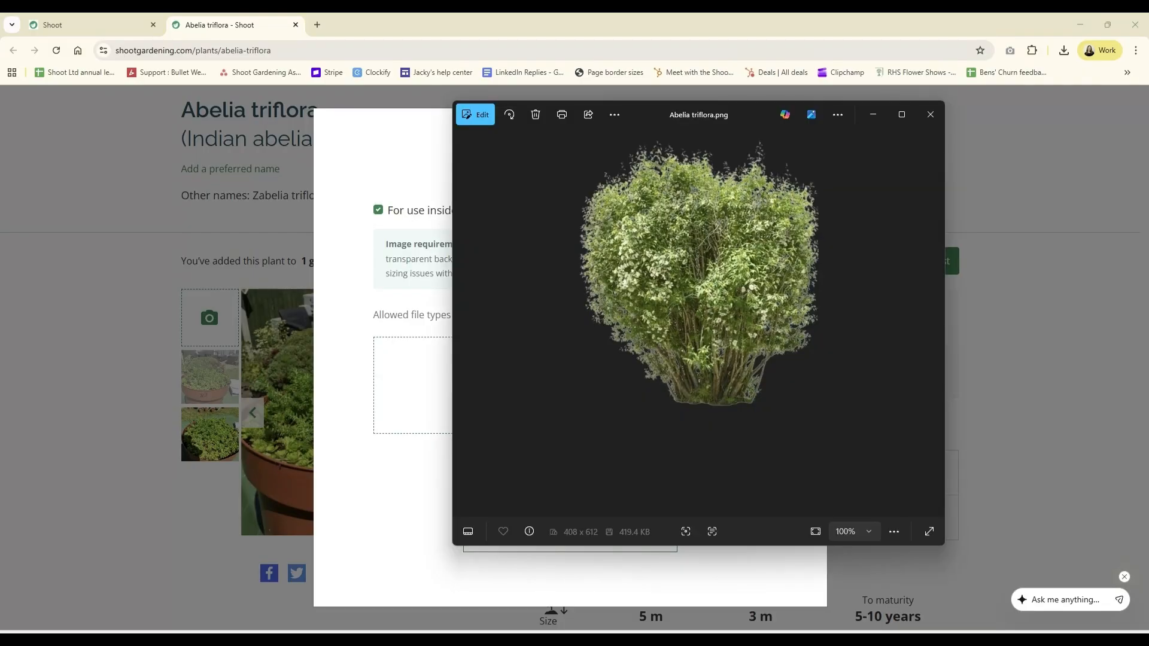
{"action": "left_click_drag", "start_coordinate": [758, 120], "coordinate": [833, 129]}
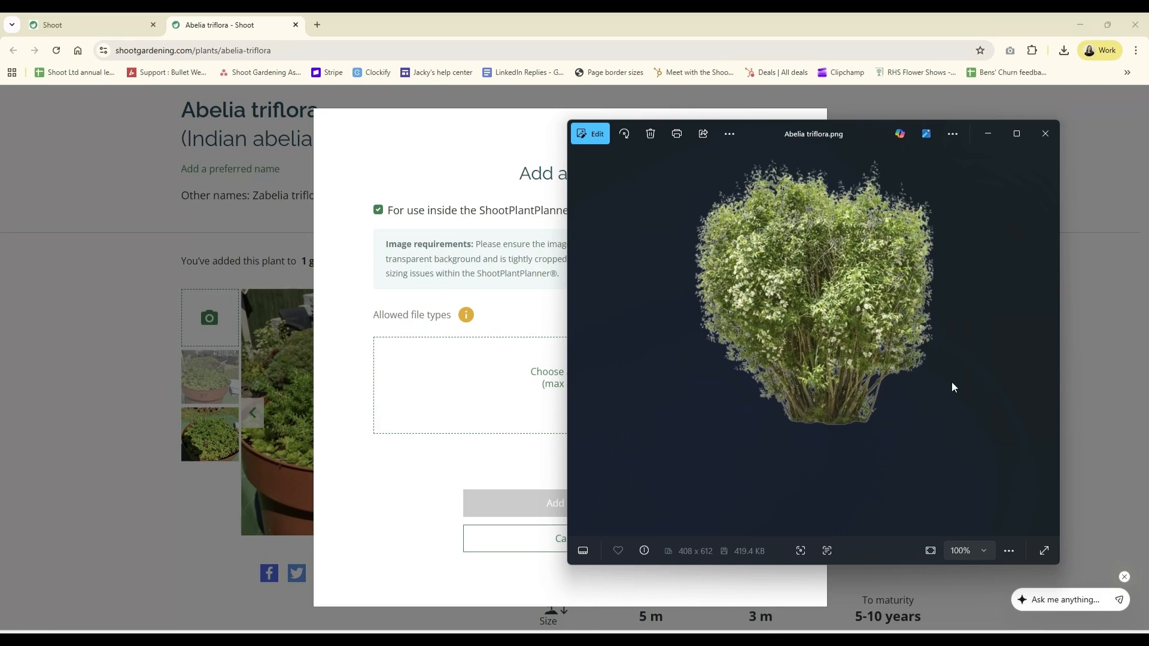
{"action": "left_click", "coordinate": [590, 134]}
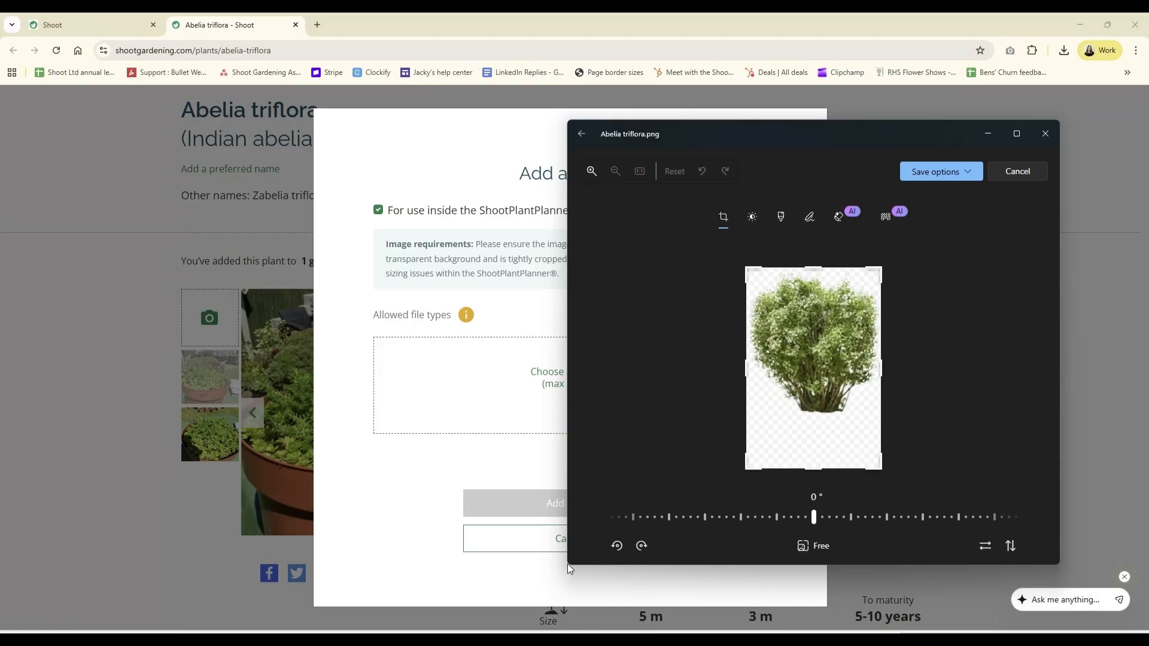
{"action": "left_click_drag", "start_coordinate": [567, 537], "coordinate": [404, 539]}
{"action": "left_click_drag", "start_coordinate": [506, 563], "coordinate": [575, 634]}
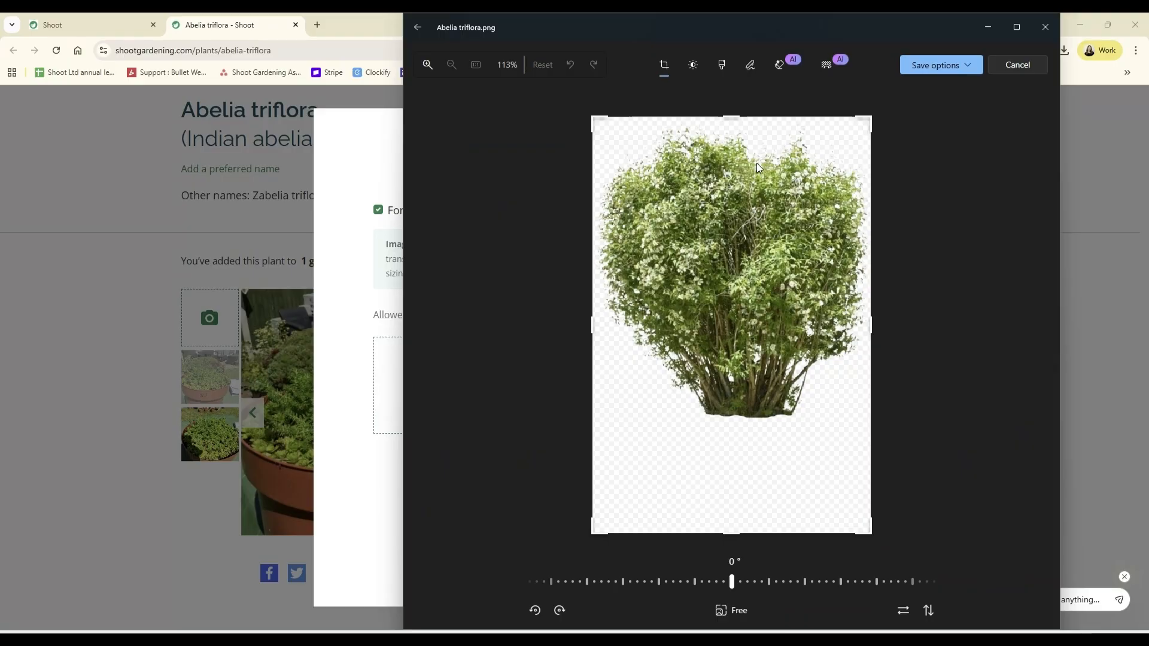
Crop Abelia triflora.png tightly around the shrub to about 395 x 430 pixels and save the image
{"action": "left_click_drag", "start_coordinate": [594, 322], "coordinate": [600, 322]}
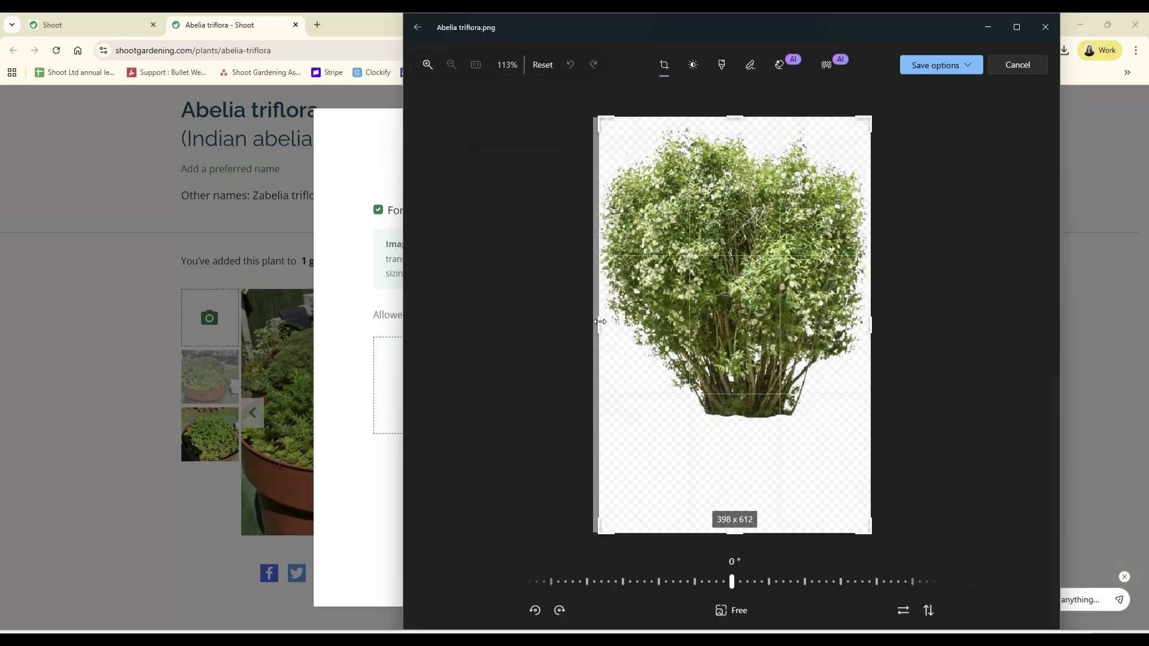
{"action": "left_click_drag", "start_coordinate": [738, 111], "coordinate": [737, 120]}
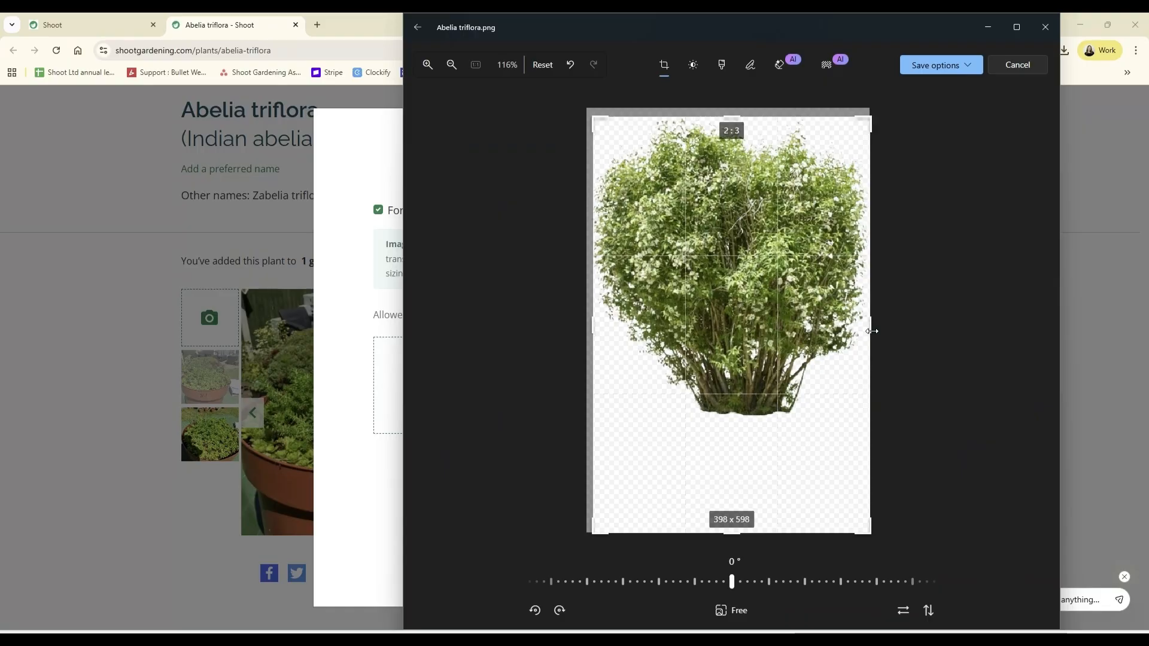
{"action": "left_click_drag", "start_coordinate": [872, 331], "coordinate": [868, 331]}
{"action": "left_click_drag", "start_coordinate": [756, 533], "coordinate": [809, 421]}
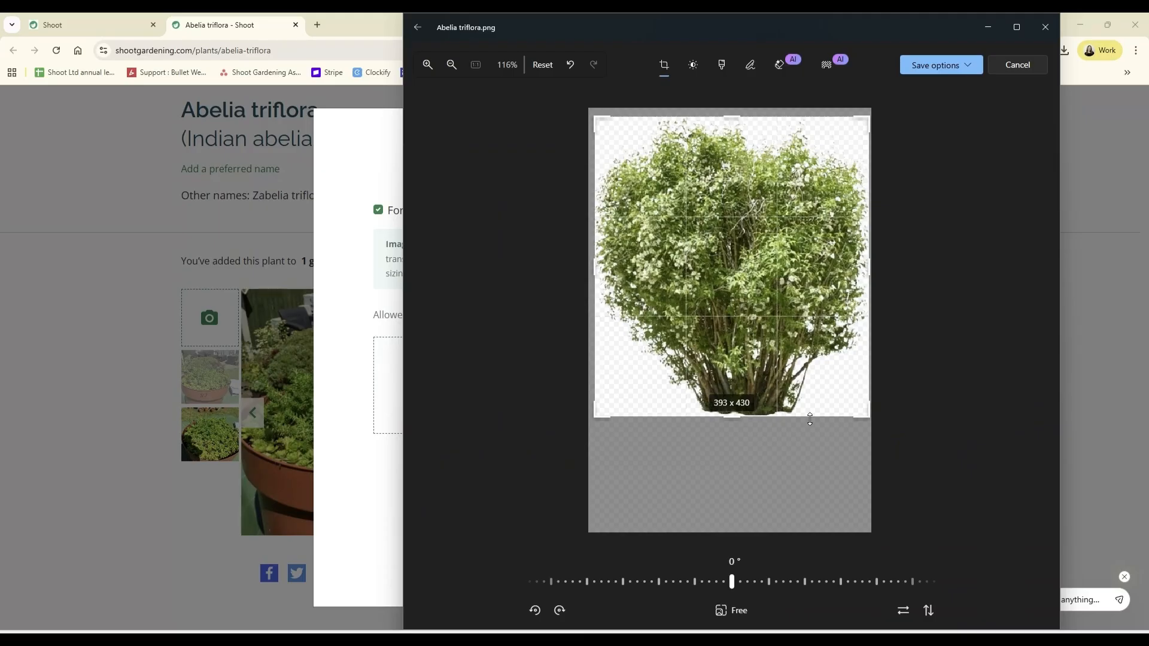
{"action": "left_click_drag", "start_coordinate": [533, 325], "coordinate": [584, 325]}
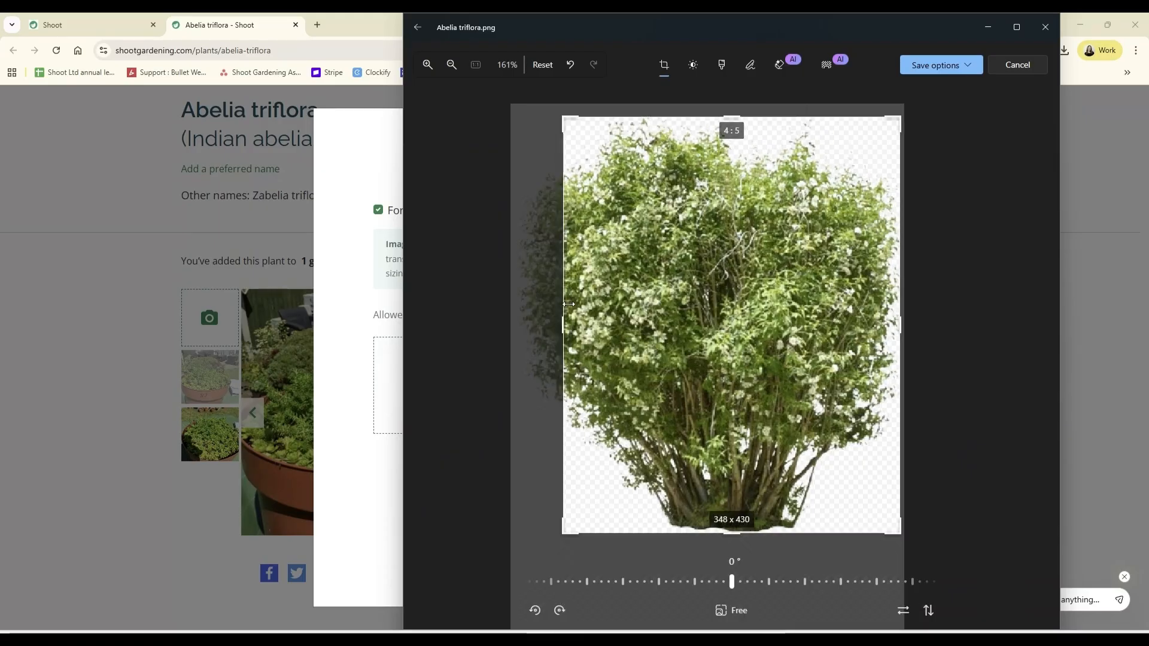
{"action": "left_click_drag", "start_coordinate": [565, 327], "coordinate": [542, 331]}
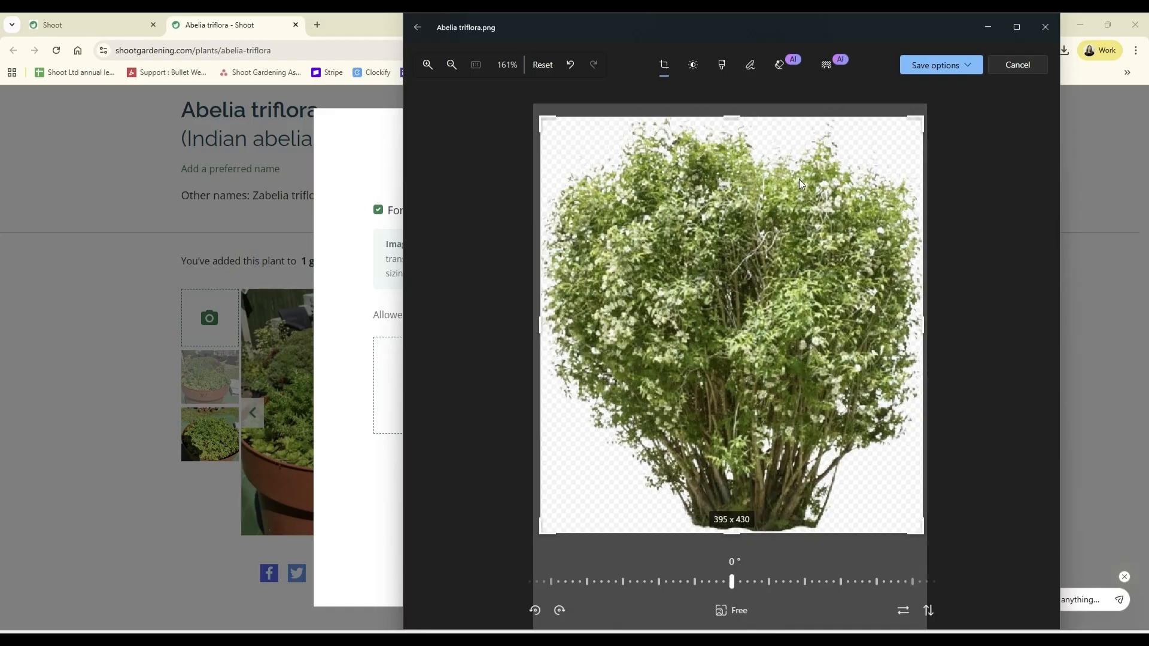
{"action": "left_click", "coordinate": [952, 66]}
{"action": "left_click", "coordinate": [929, 108]}
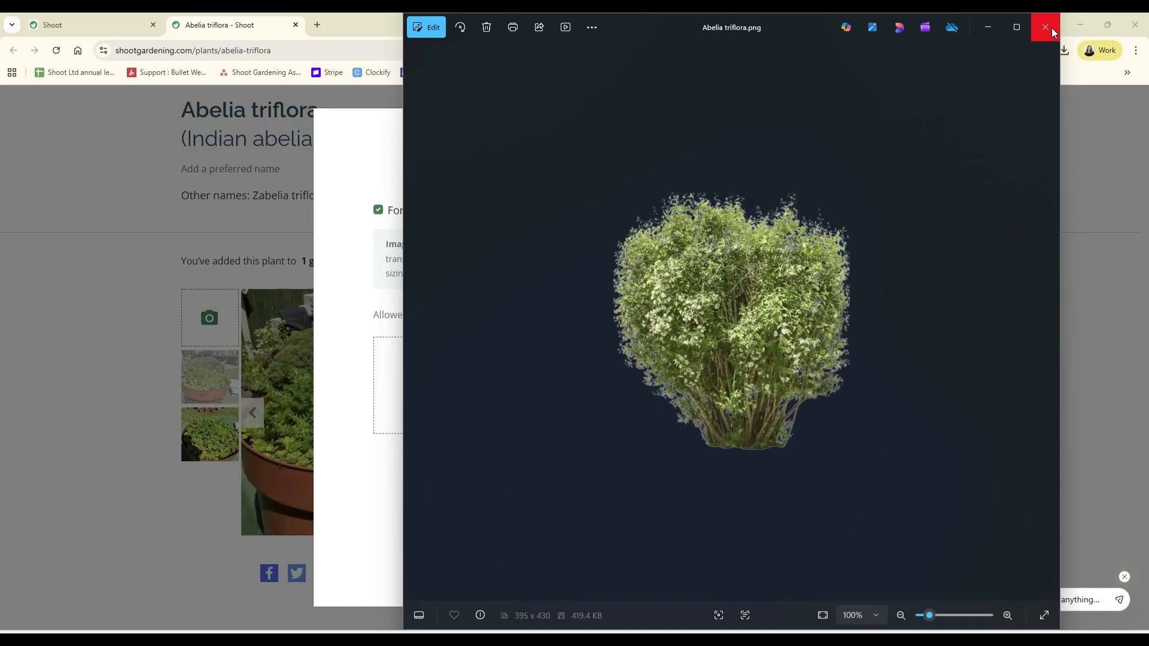
Return to the browser and upload the cropped Abelia triflora PNG as the plant's photo
{"action": "left_click_drag", "start_coordinate": [747, 29], "coordinate": [876, 90]}
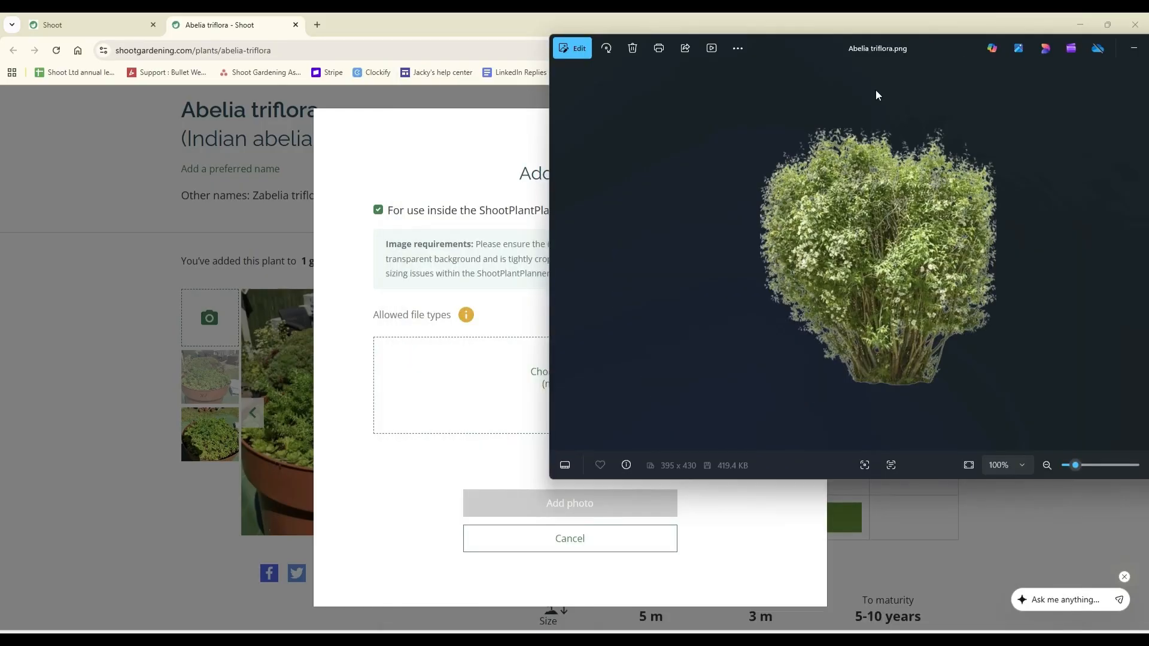
{"action": "left_click", "coordinate": [364, 518]}
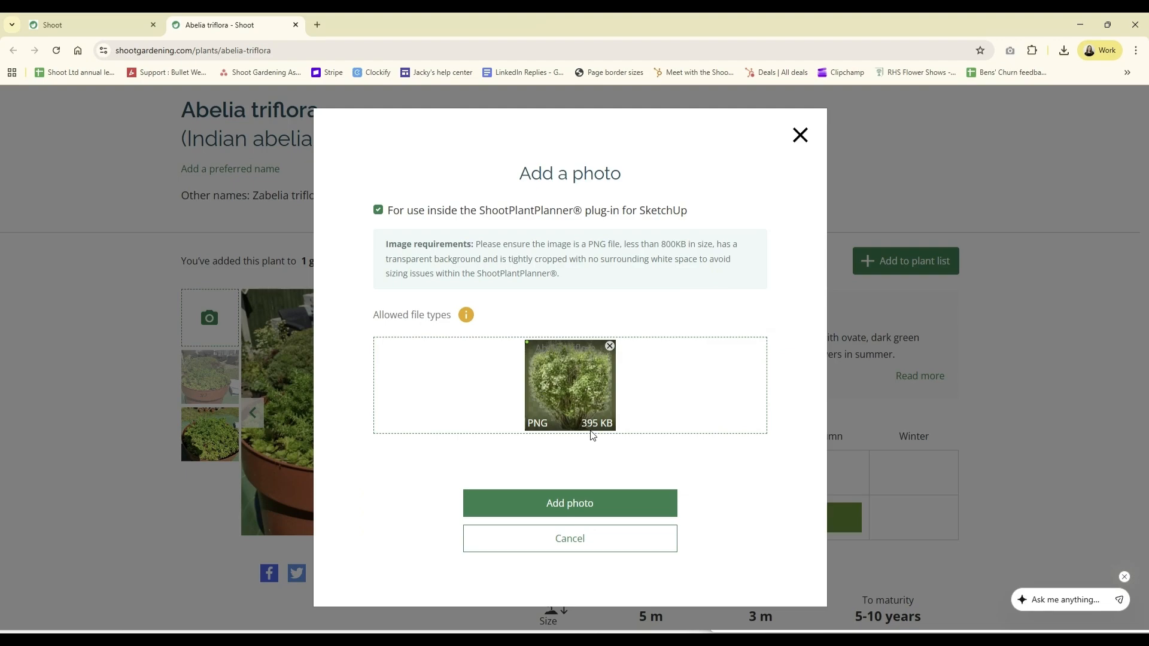
{"action": "left_click", "coordinate": [583, 513]}
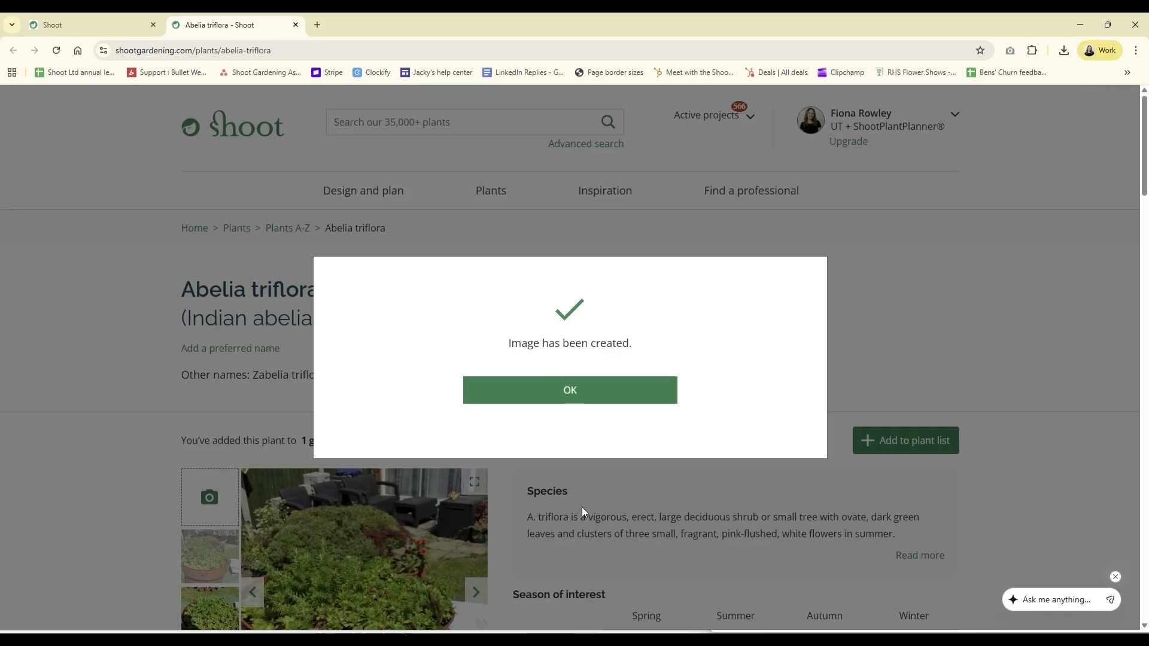
{"action": "left_click", "coordinate": [599, 391]}
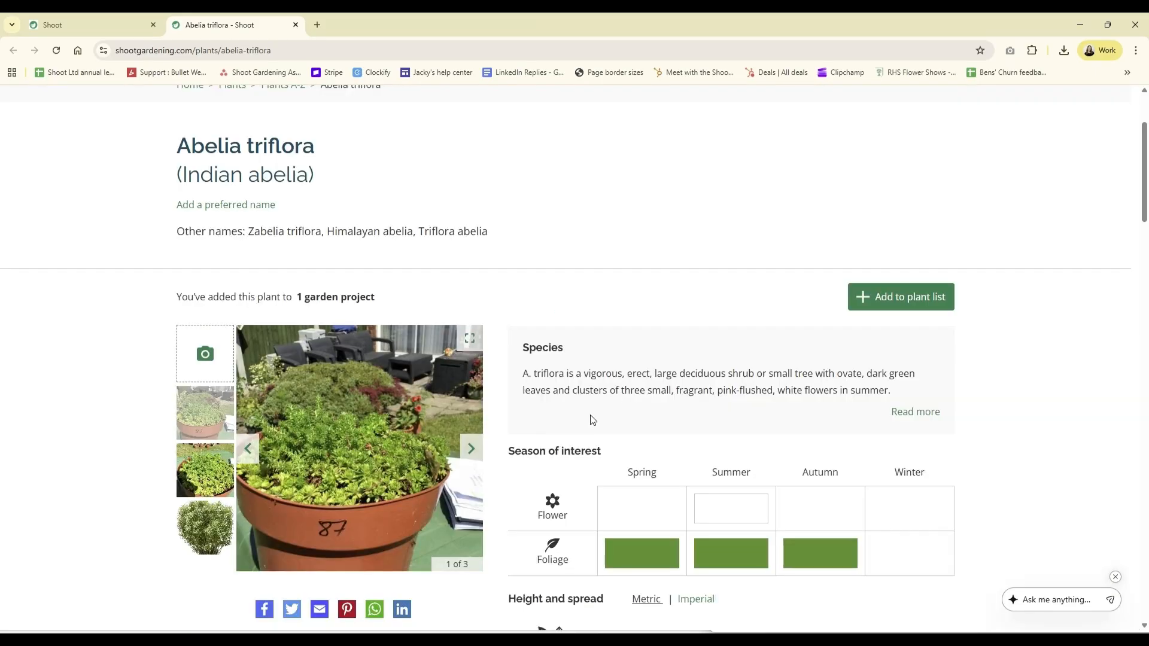
View the uploaded shrub photo enlarged in the Abelia triflora gallery, then close the enlarged view
{"action": "scroll", "coordinate": [590, 420], "scroll_direction": "down", "scroll_amount": 1}
{"action": "left_click", "coordinate": [210, 509]}
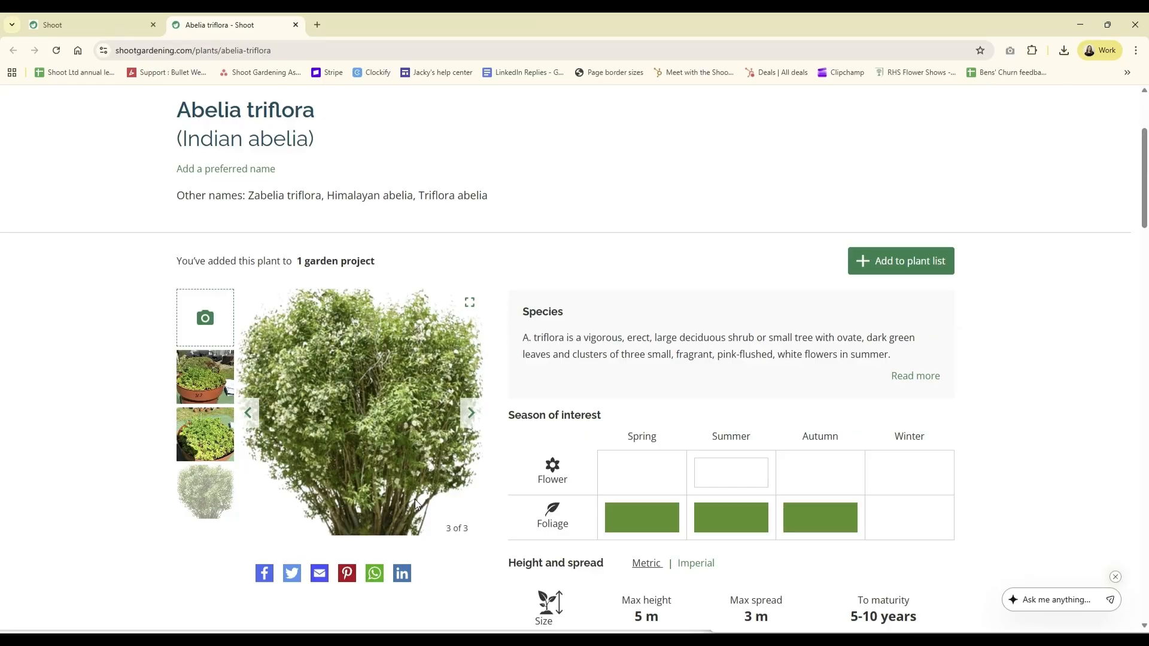
{"action": "left_click", "coordinate": [401, 416]}
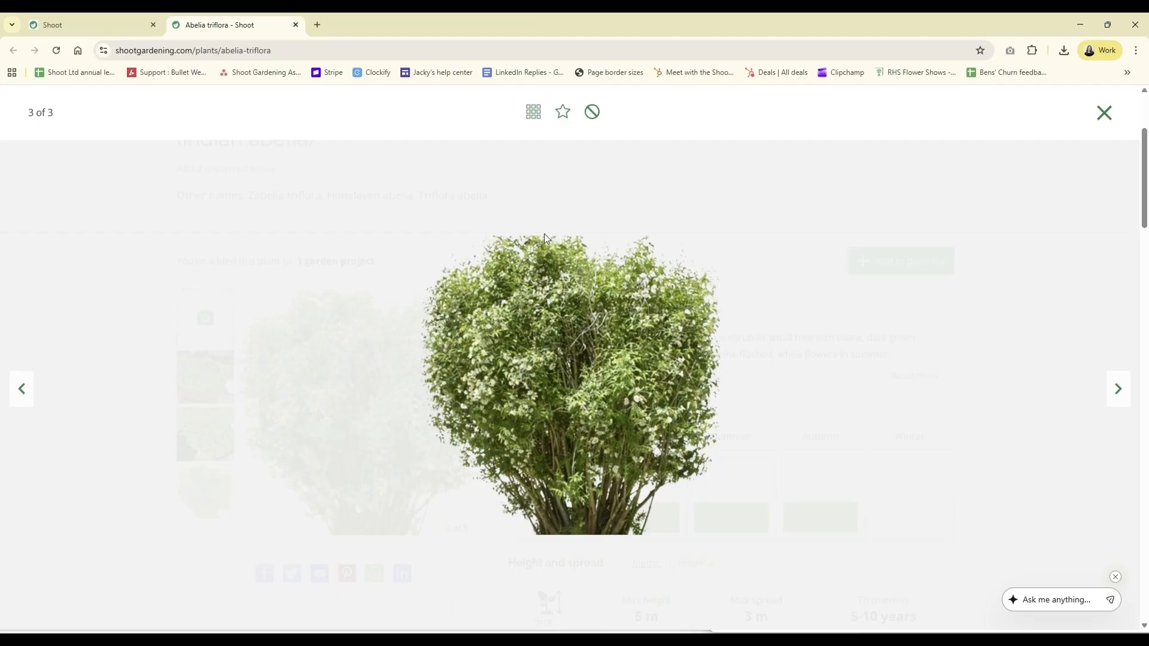
{"action": "left_click", "coordinate": [1103, 111]}
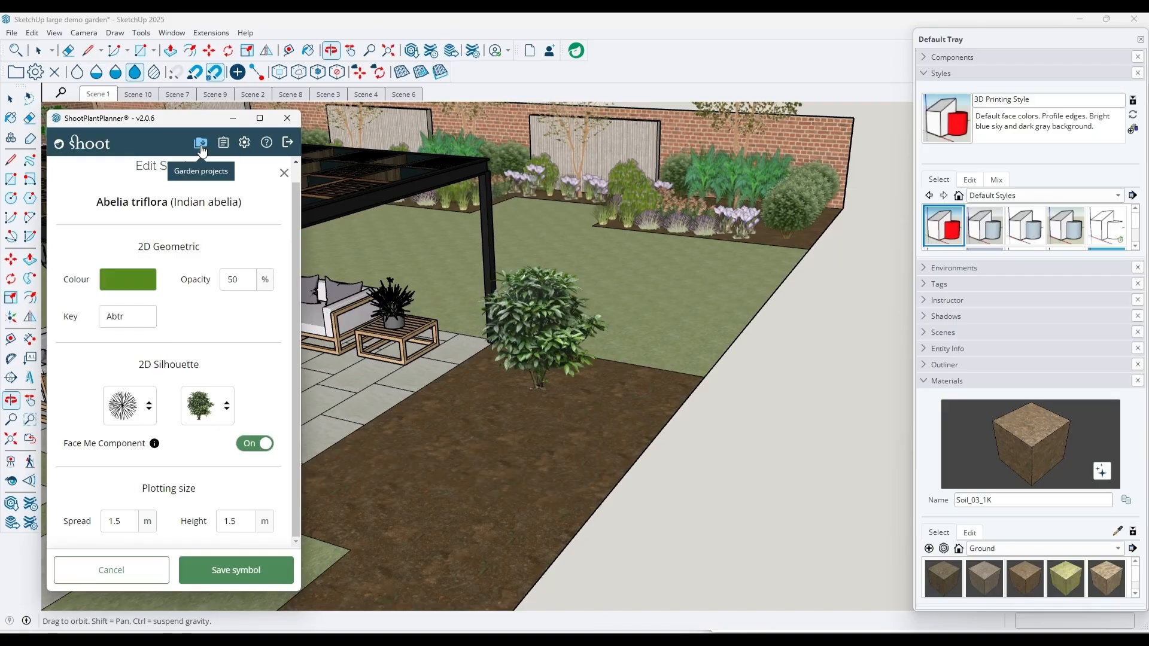
Switch to SketchUp, reload the 00 Demo Garden project in ShootPlantPlanner, and open the Abelia triflora symbol for editing
{"action": "left_click", "coordinate": [200, 144]}
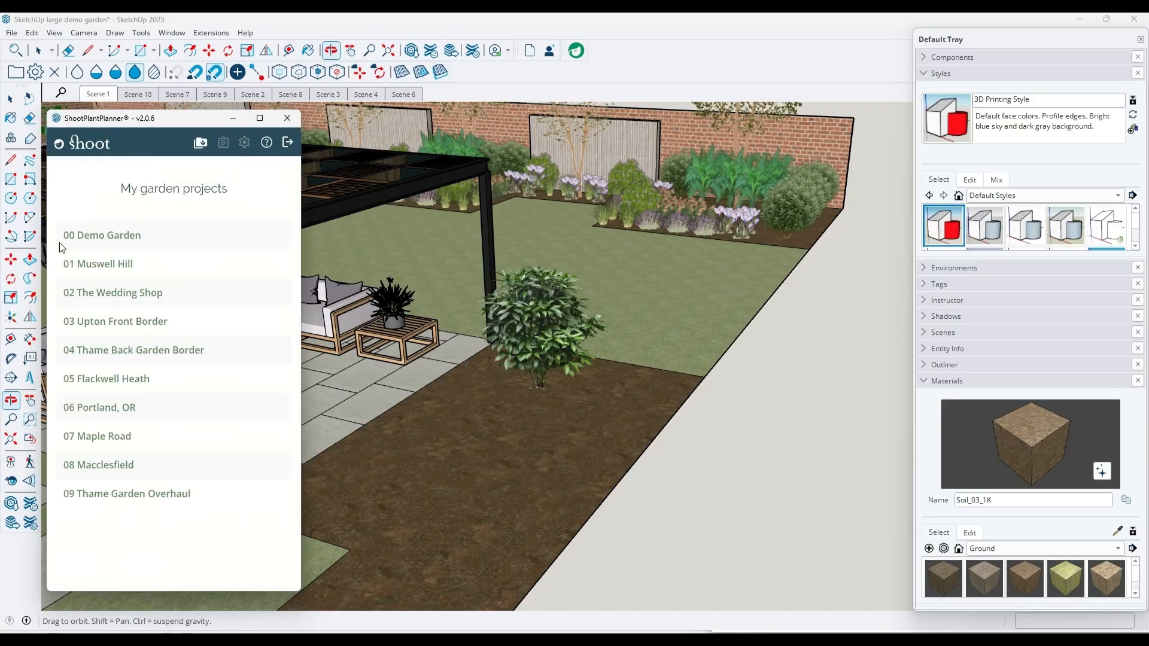
{"action": "left_click", "coordinate": [106, 240]}
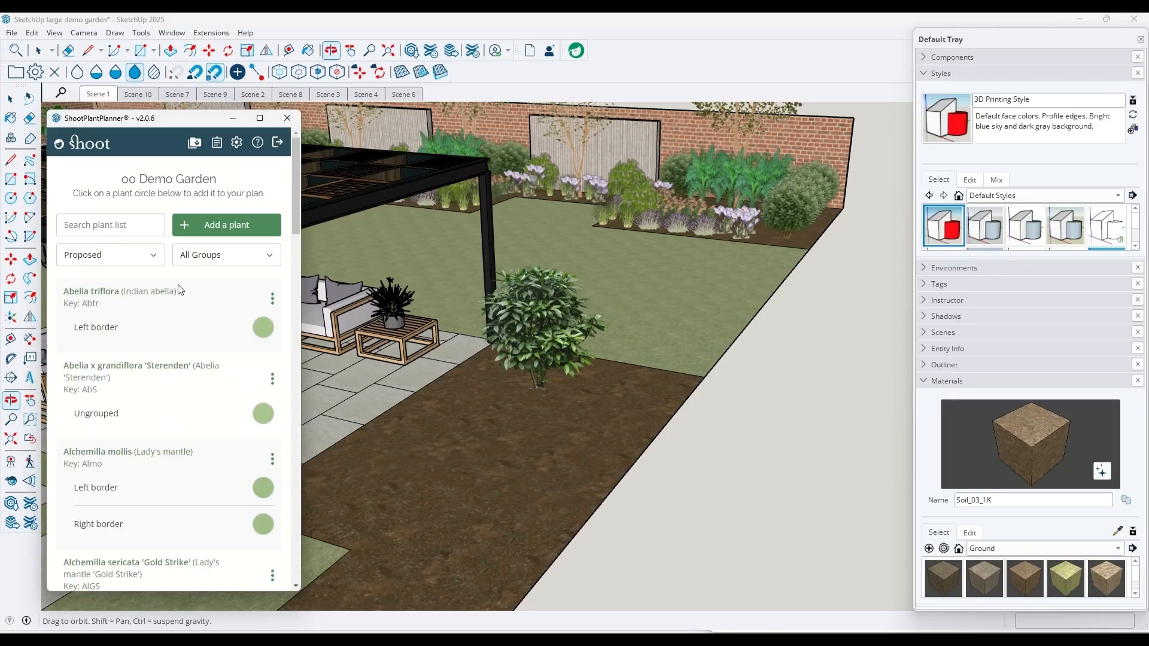
{"action": "left_click", "coordinate": [272, 299]}
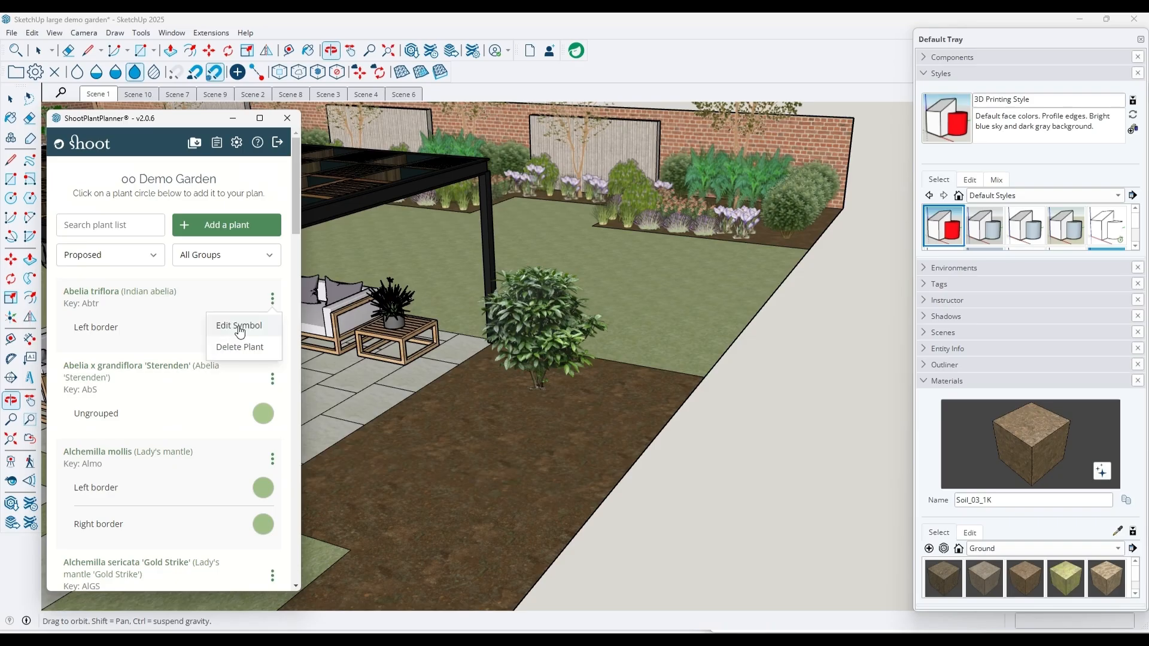
{"action": "left_click", "coordinate": [240, 329]}
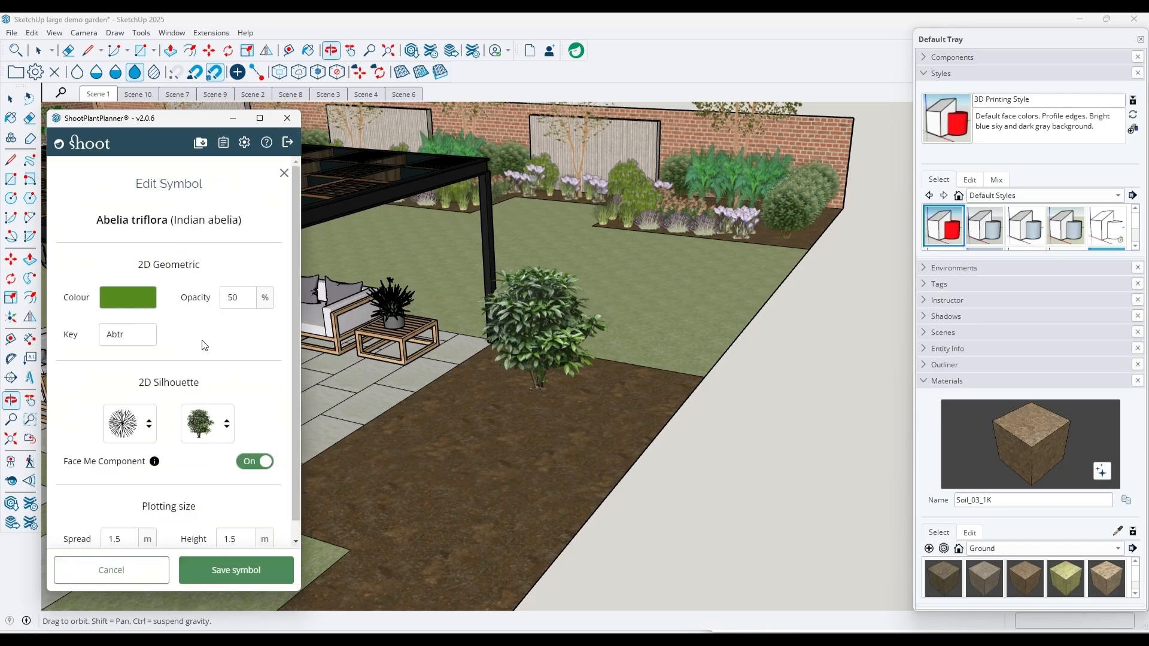
Search the elevation silhouettes for "abelia", choose the uploaded light green flowering shrub, and save the symbol
{"action": "left_click", "coordinate": [225, 426]}
{"action": "left_click", "coordinate": [190, 457]}
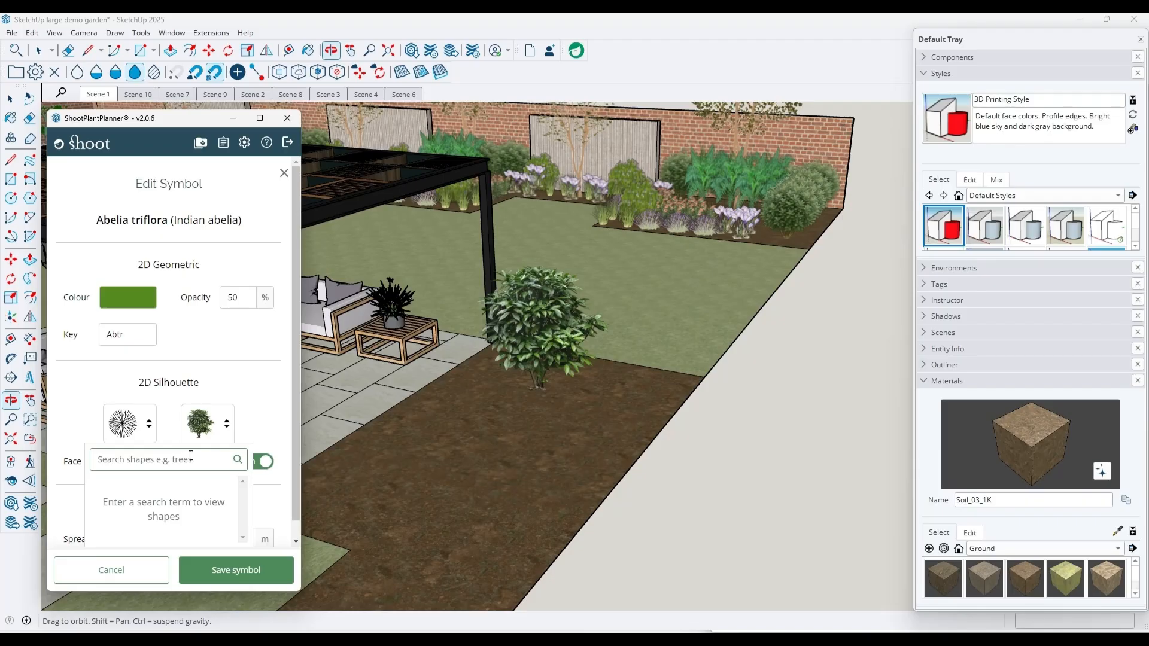
{"action": "type", "text": "abelia"}
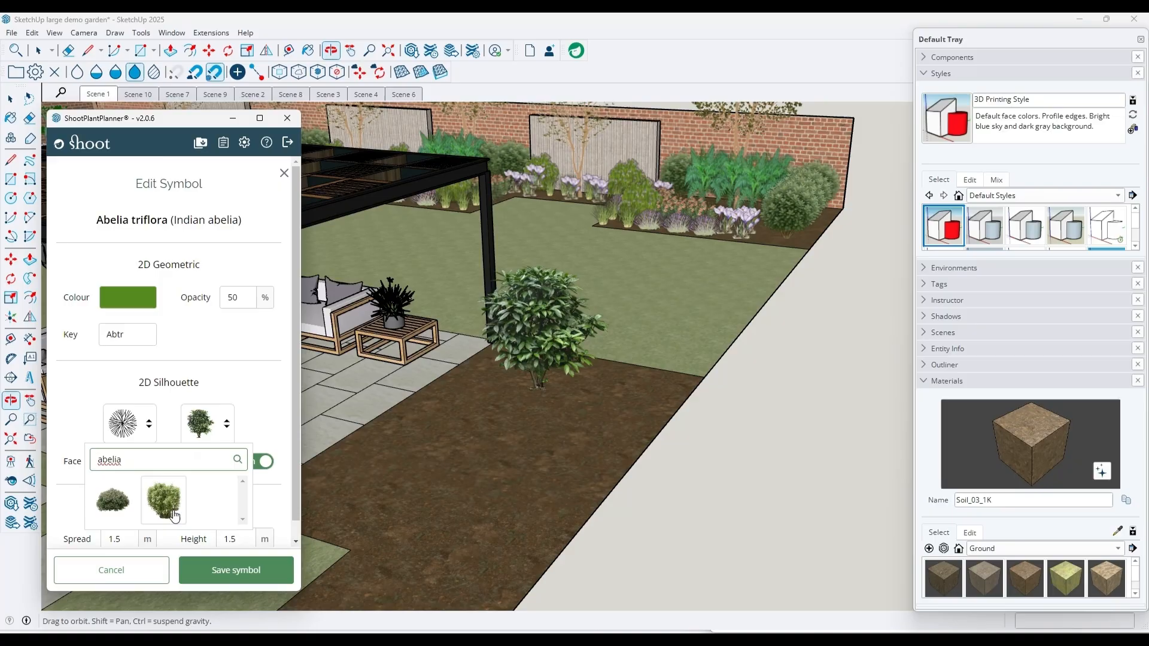
{"action": "scroll", "coordinate": [174, 516], "scroll_direction": "down", "scroll_amount": 1}
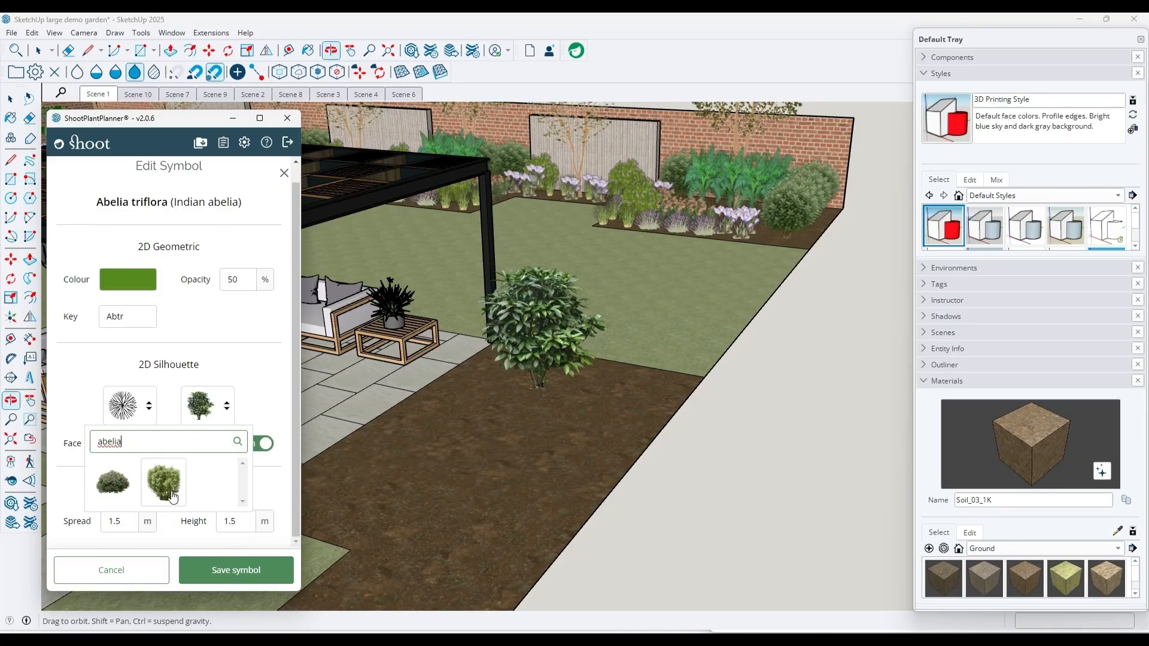
{"action": "left_click", "coordinate": [173, 498]}
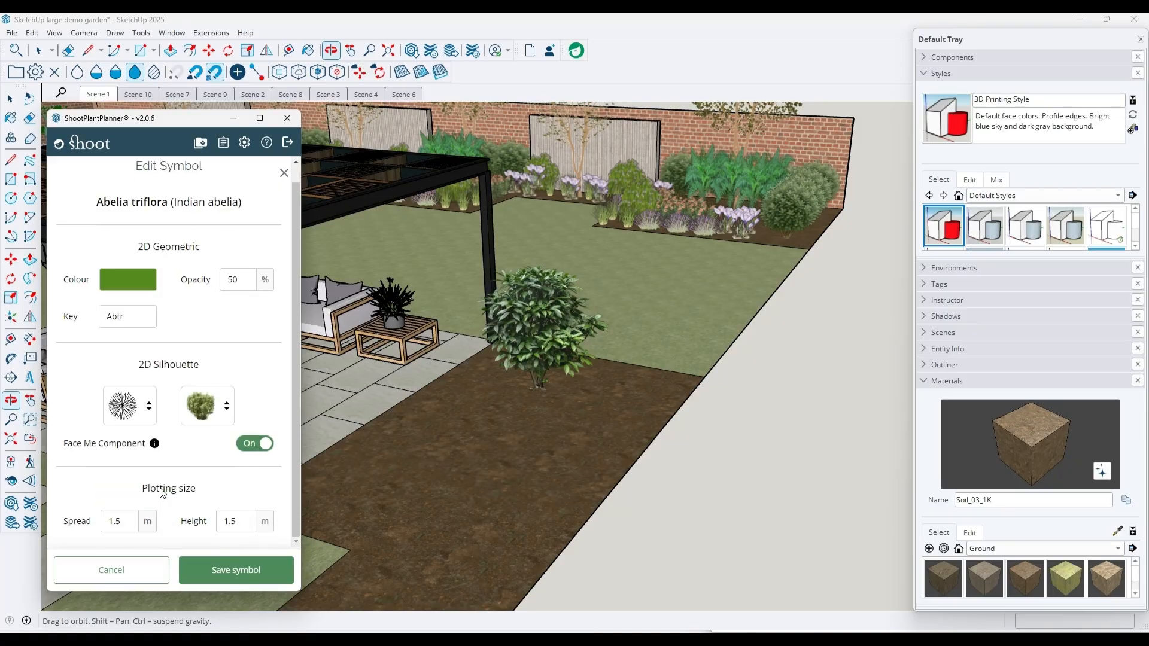
{"action": "left_click", "coordinate": [222, 573]}
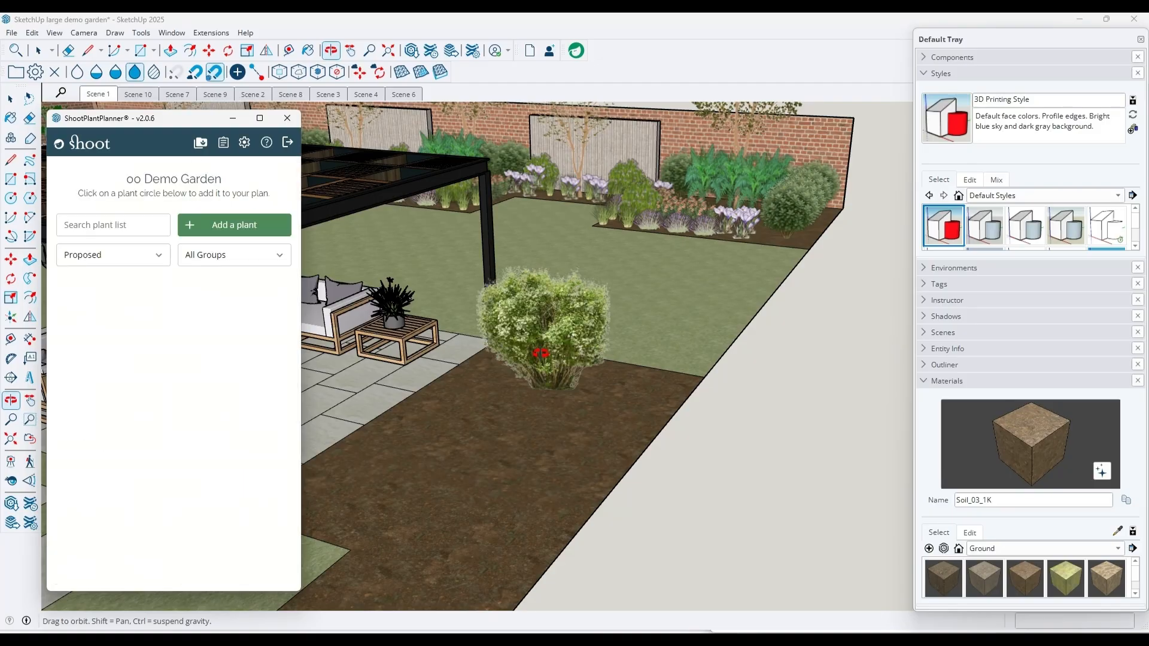